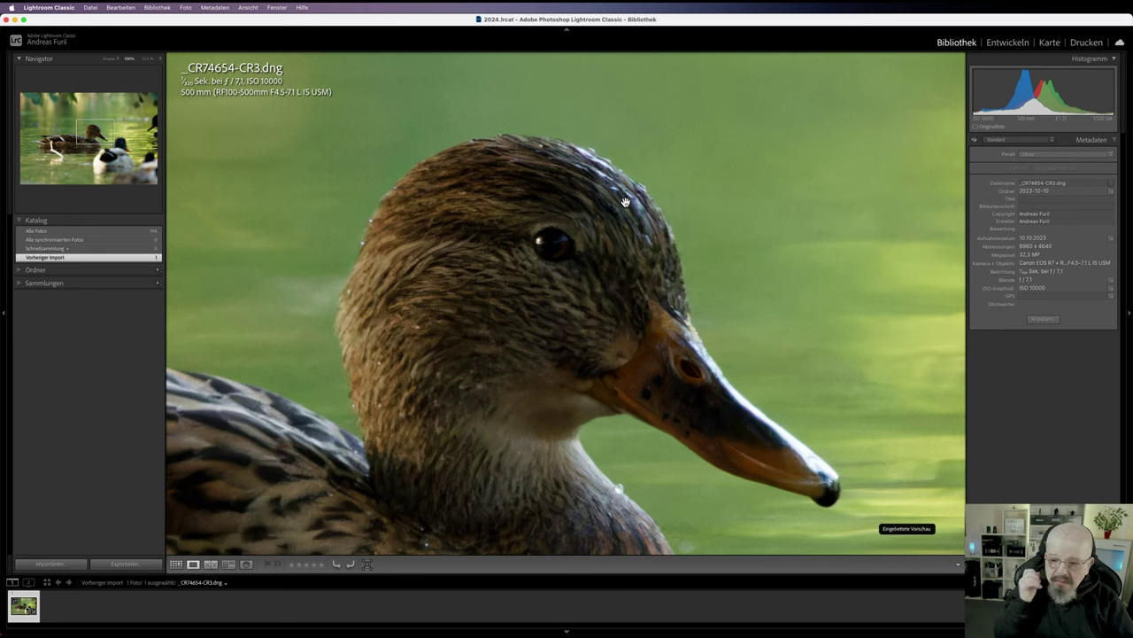
Examine the brown duck's head, plumage and the surrounding background of _CR74654-CR3.dng at 100% for noise and detail.
click(634, 205)
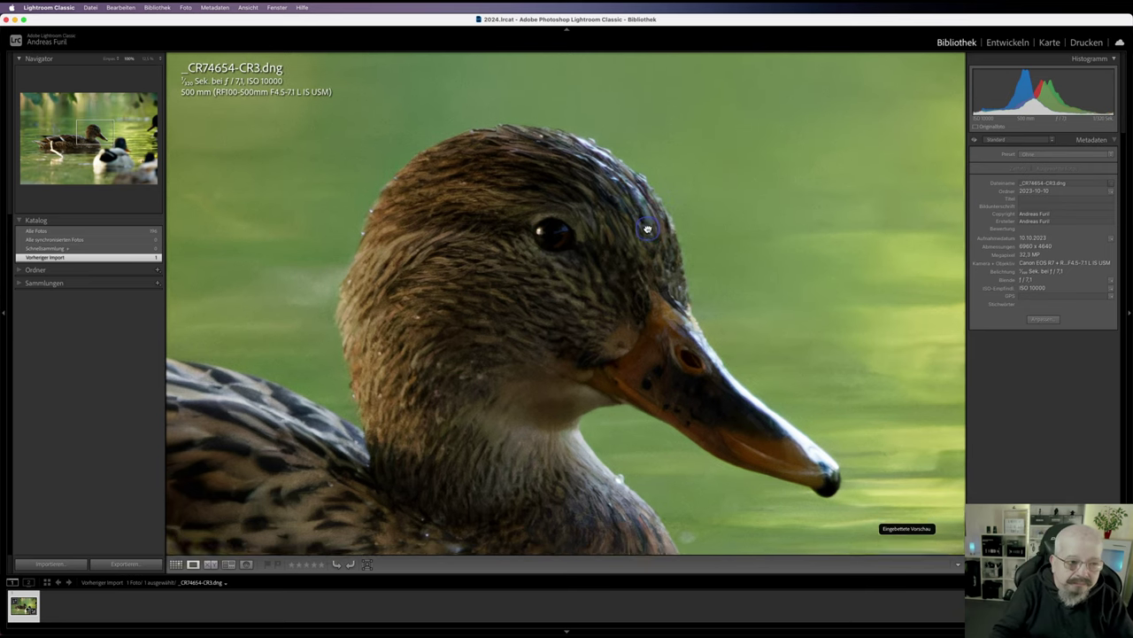
click(549, 217)
click(301, 117)
click(525, 280)
click(590, 292)
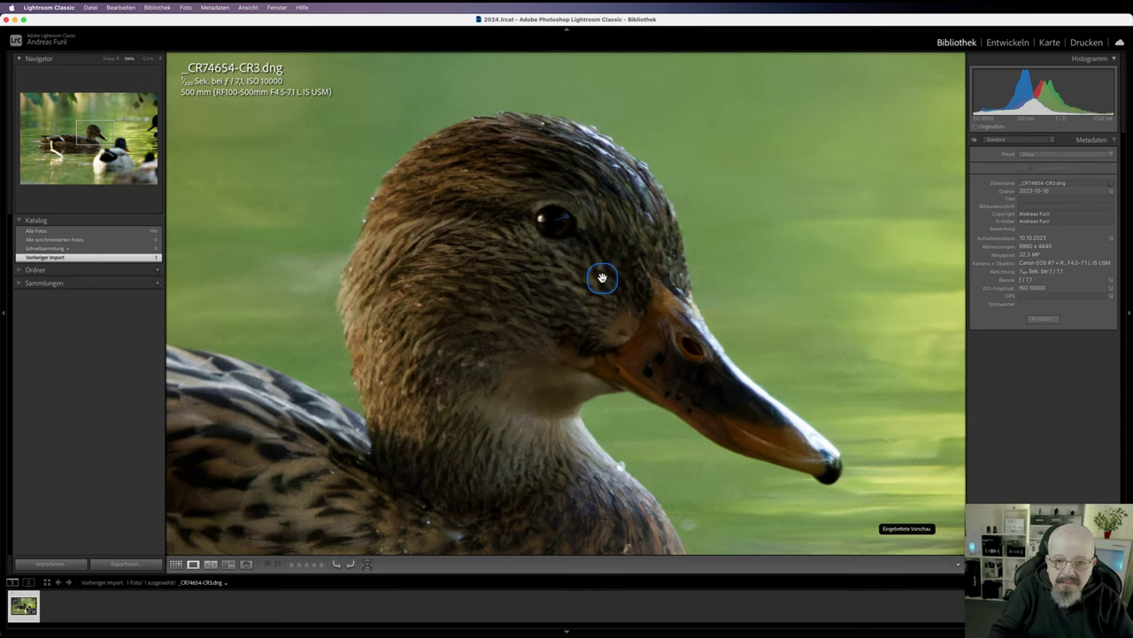
scroll(611, 266, up, 5)
drag(641, 247, 711, 276)
drag(610, 242, 654, 263)
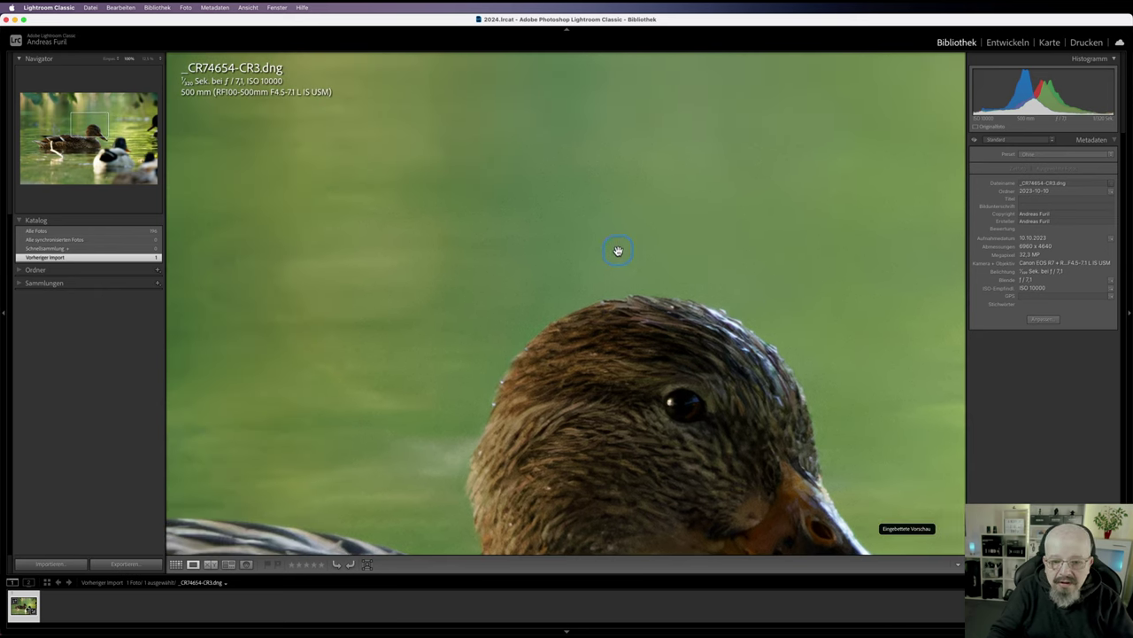
scroll(616, 245, down, 5)
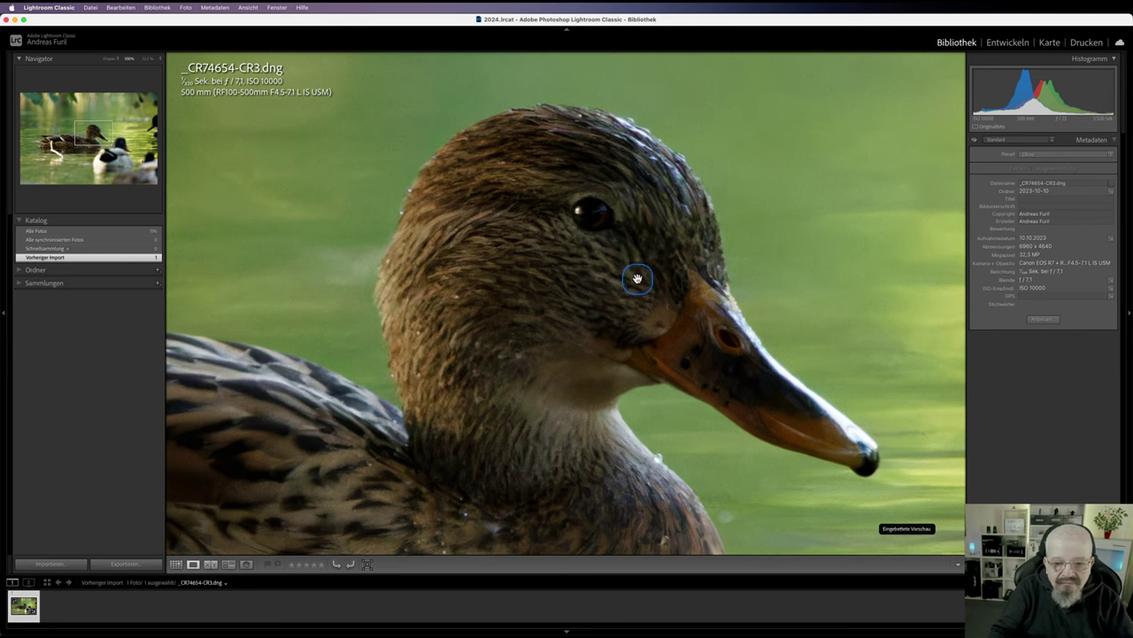
click(599, 286)
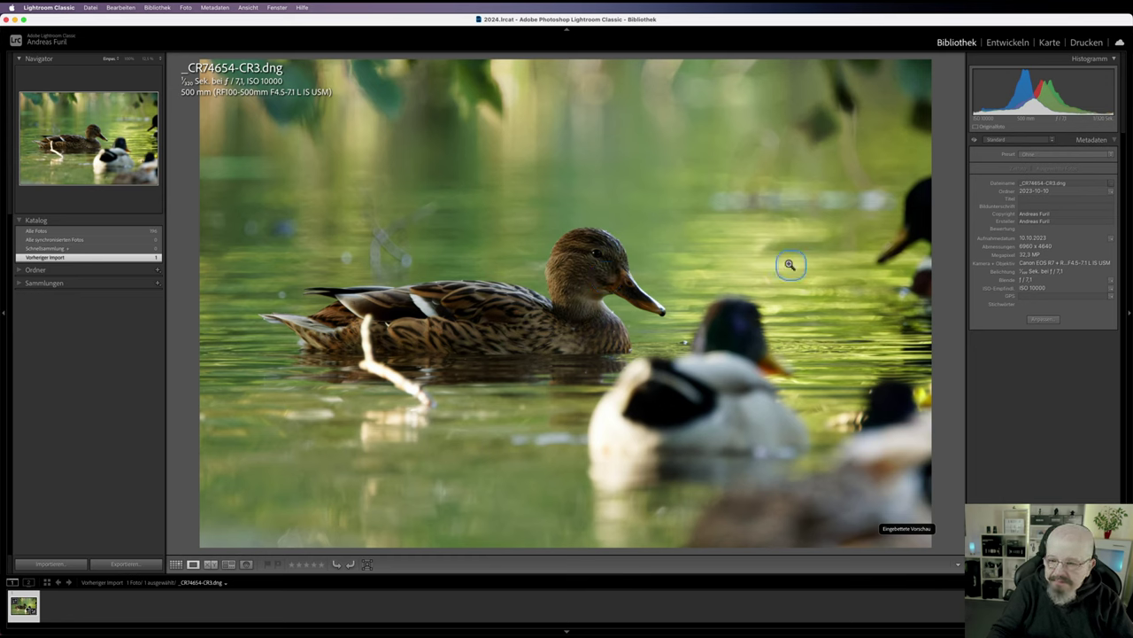
Quit the DxO PureRAW 3 instance that is still running.
mouse_move(751, 631)
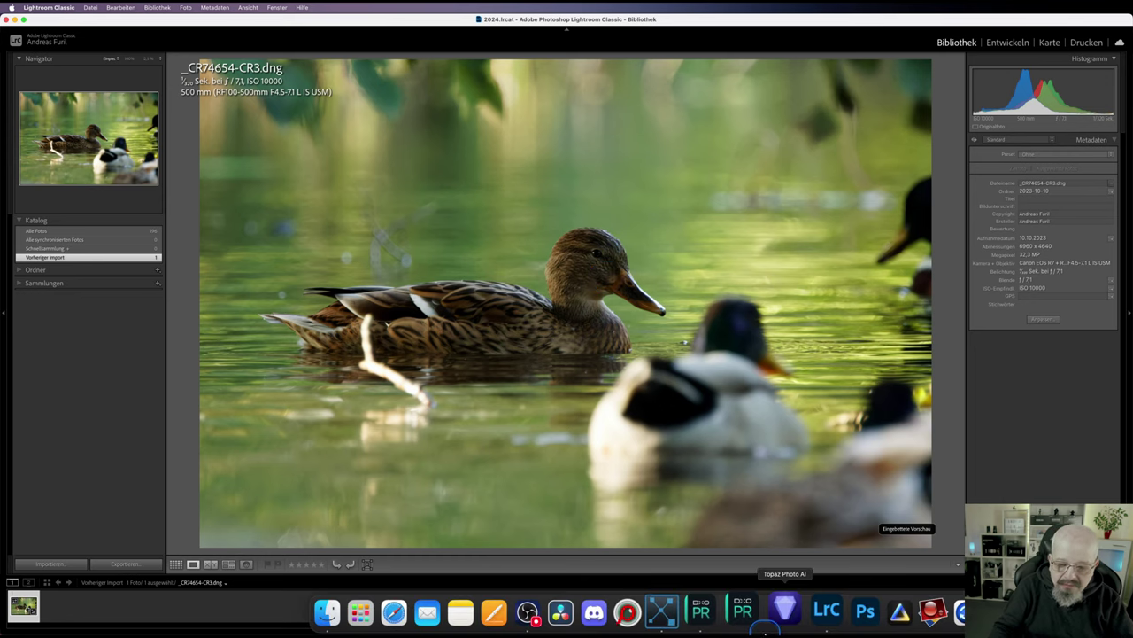
right_click(741, 620)
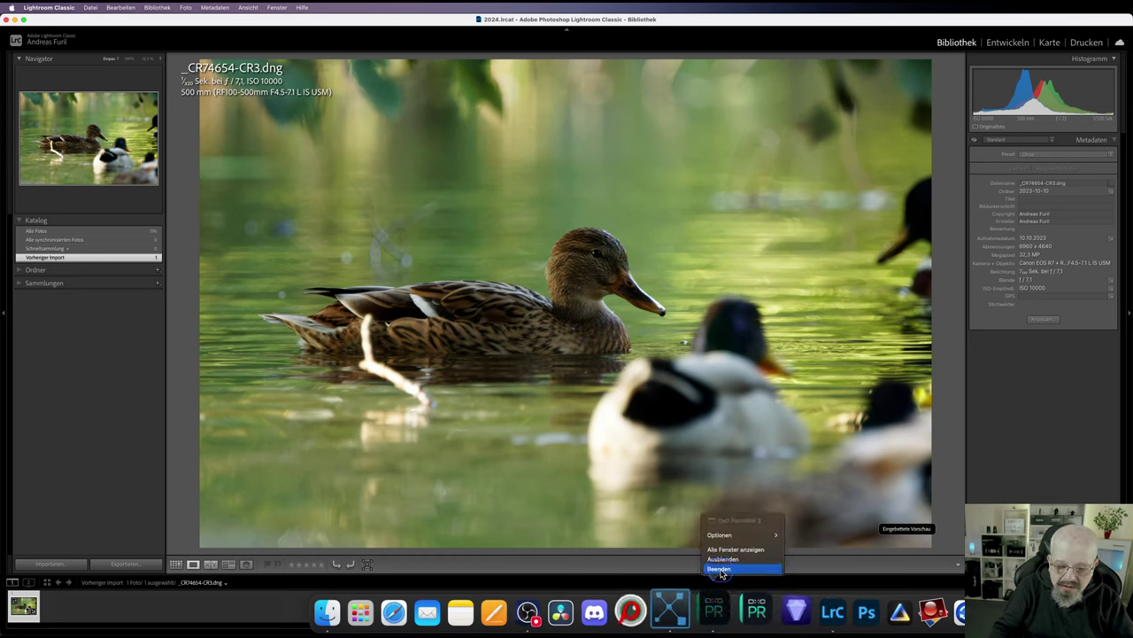
click(720, 571)
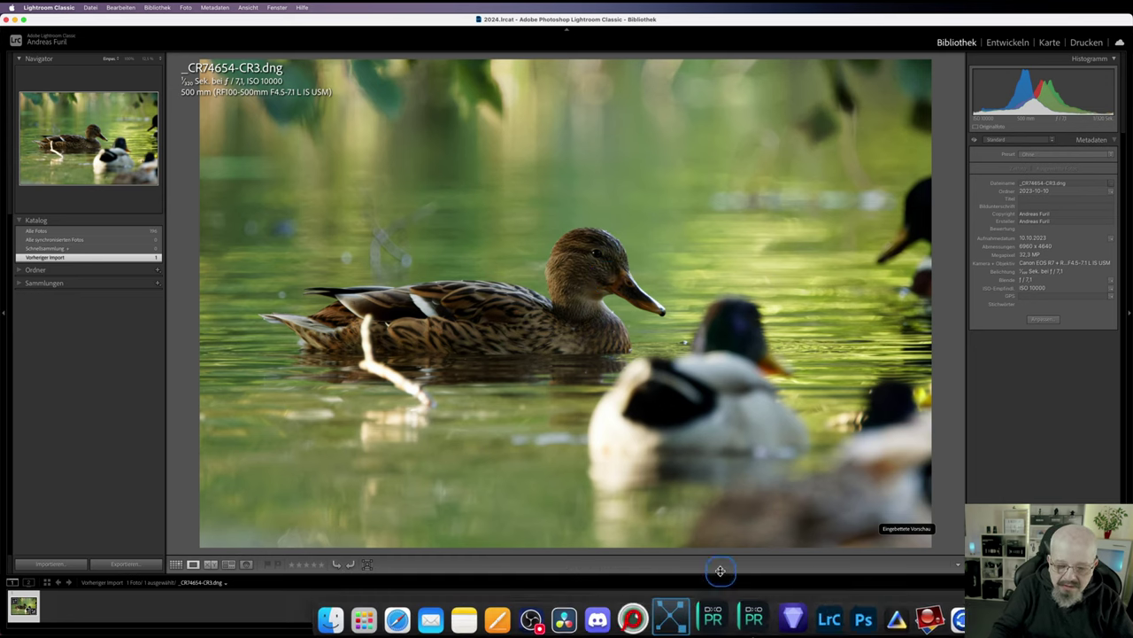
Launch DxO PureRAW 4, dismiss its DxO Hub welcome window and move the main window to uncover its full interface.
click(749, 609)
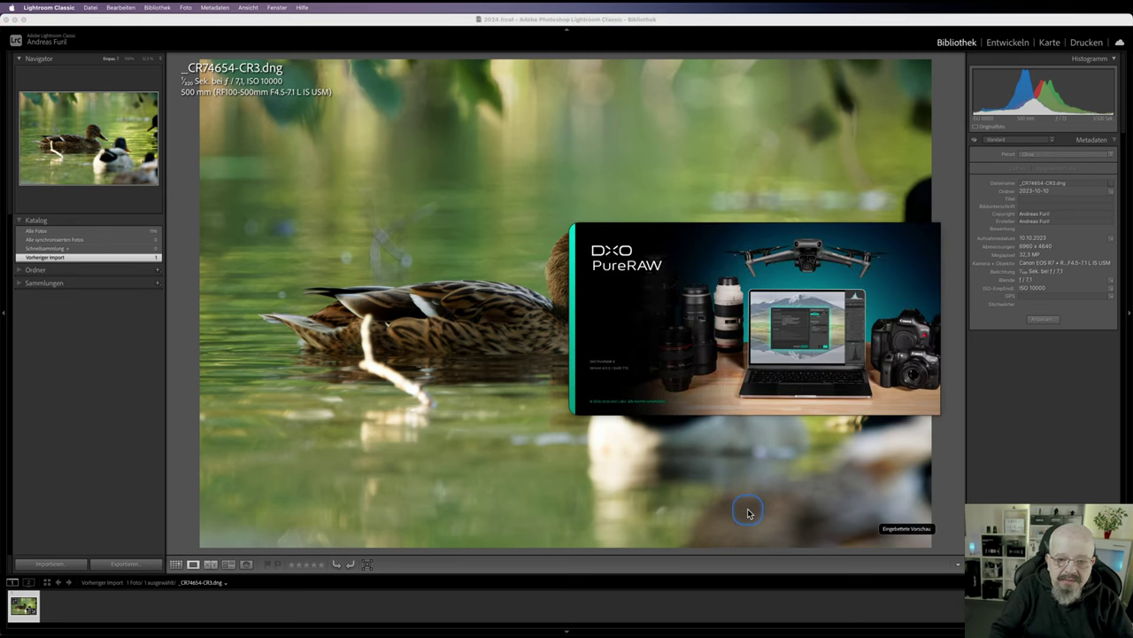
click(835, 310)
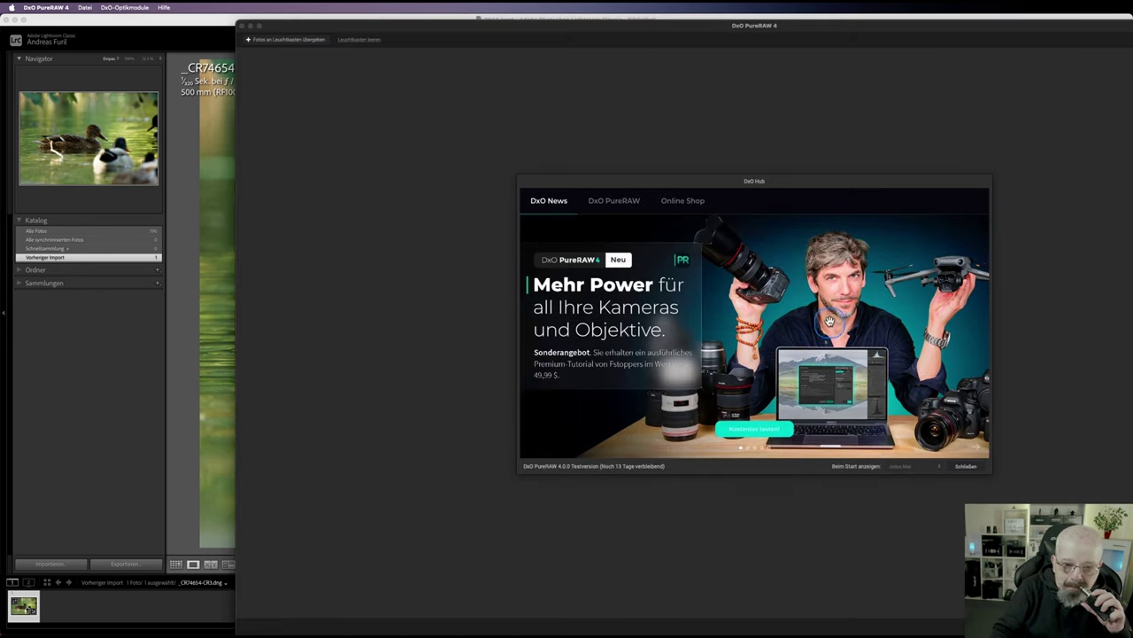
click(966, 466)
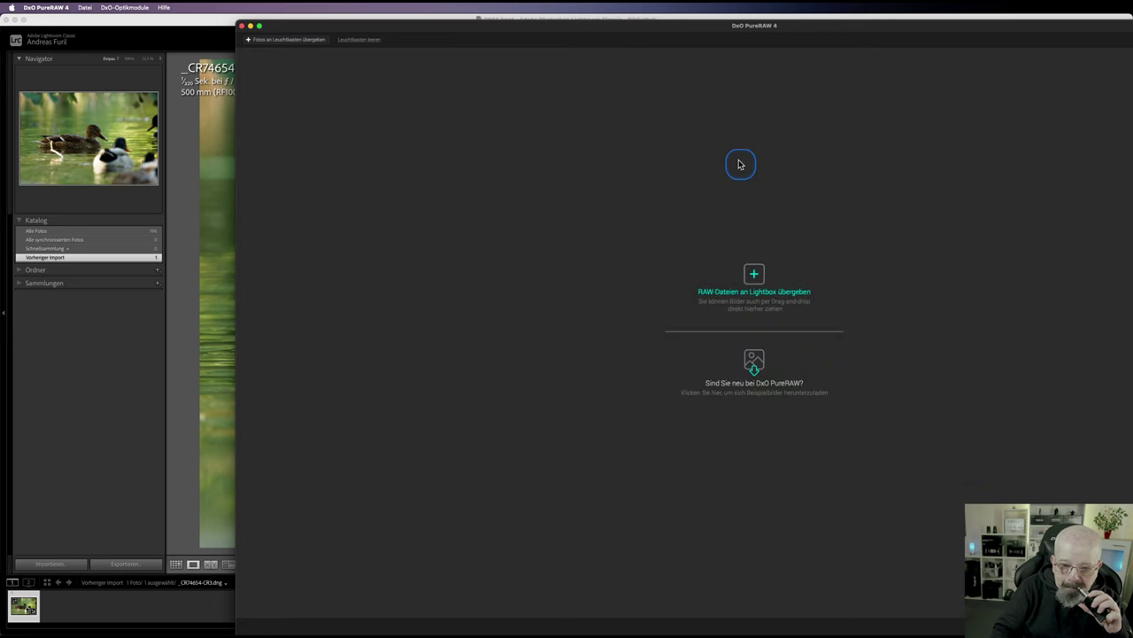
drag(665, 24, 426, 17)
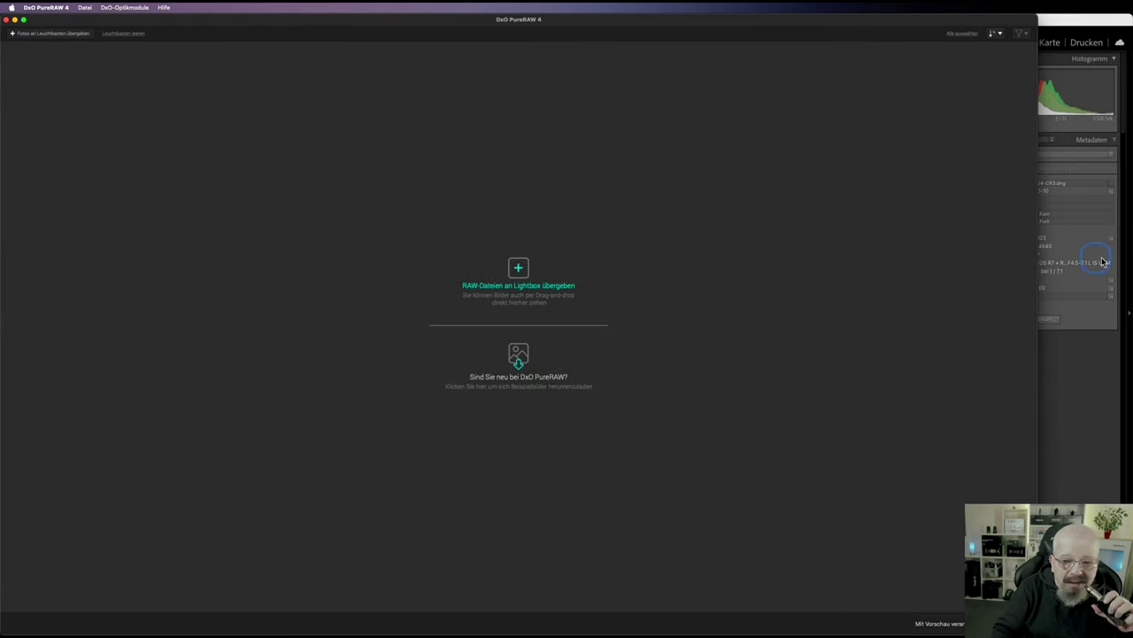
Add the RAW file _CR74654.CR3 to the lightbox, allowing access to the Schreibtisch folder, and widen the window.
drag(1027, 281, 531, 270)
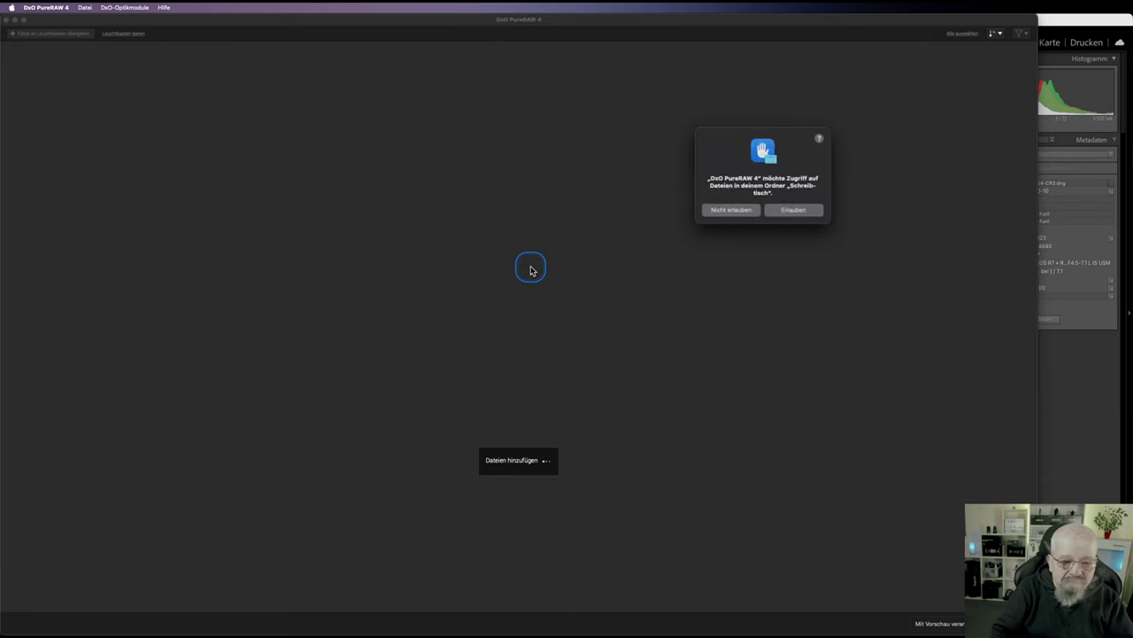
click(785, 211)
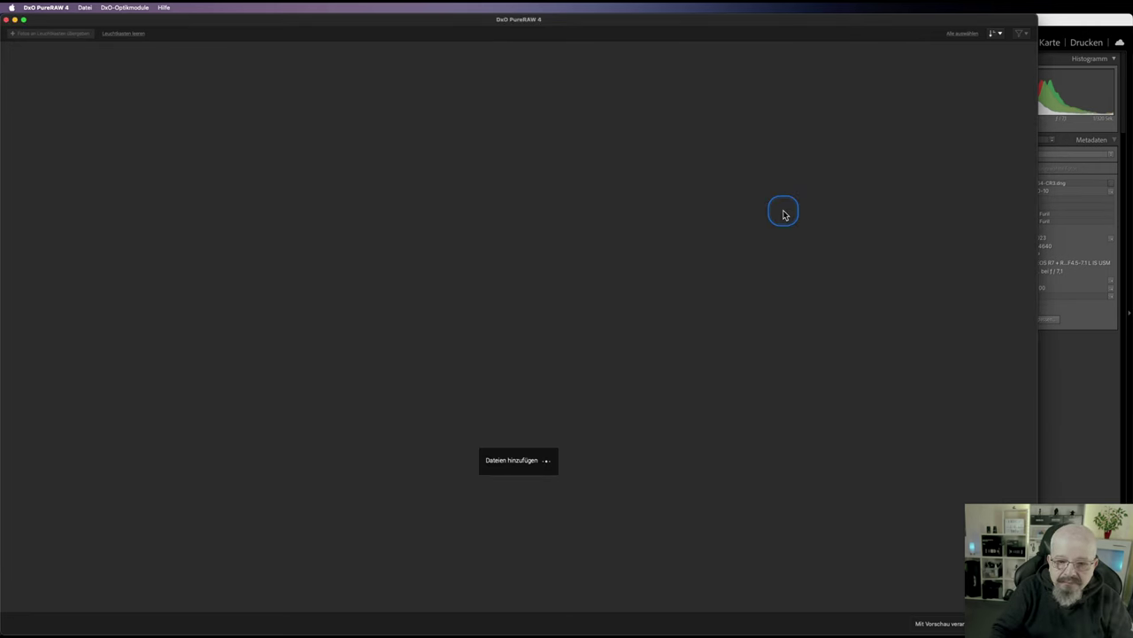
click(597, 439)
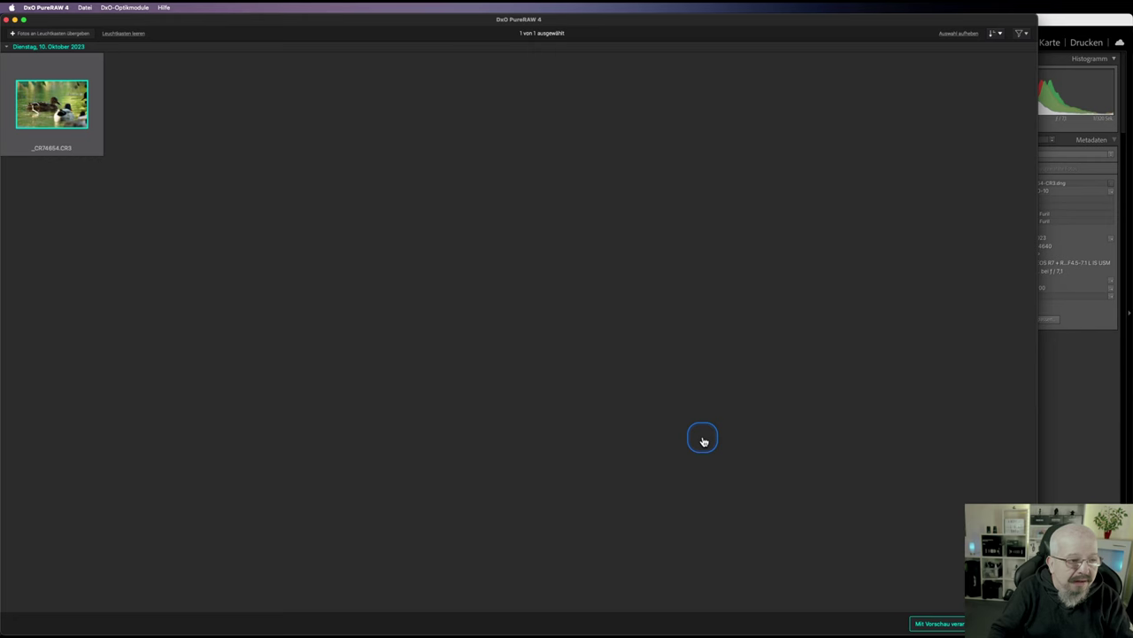
drag(1037, 295, 1131, 289)
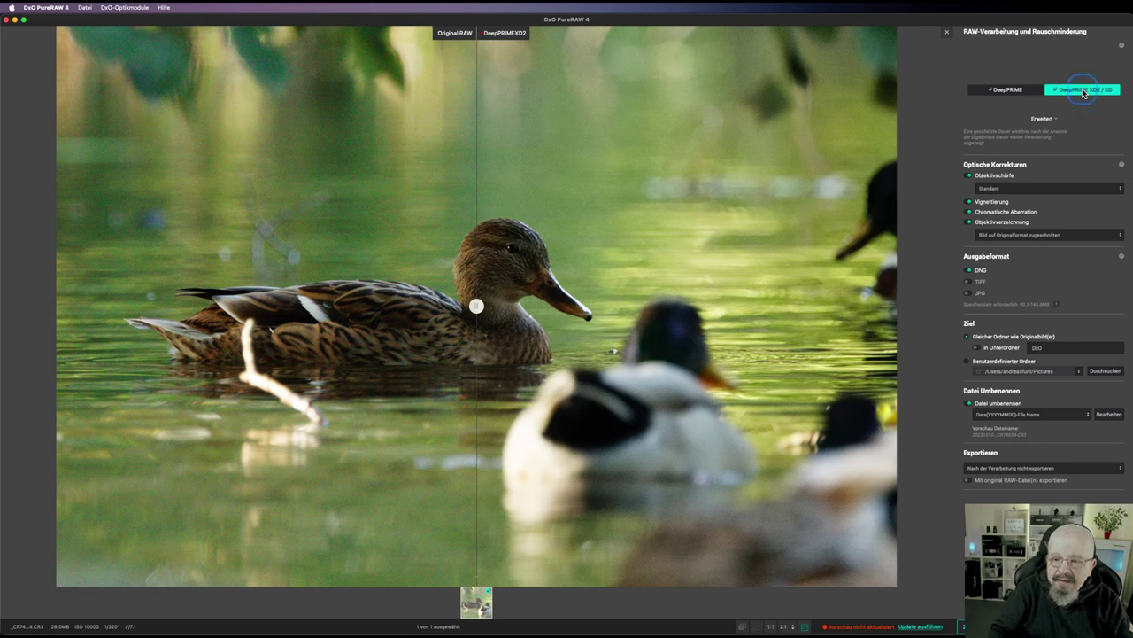
Expand the advanced DeepPRIME XD2 / XD settings, disable vignetting, chromatic aberration and distortion corrections, and set lens sharpness to Weich.
click(1043, 118)
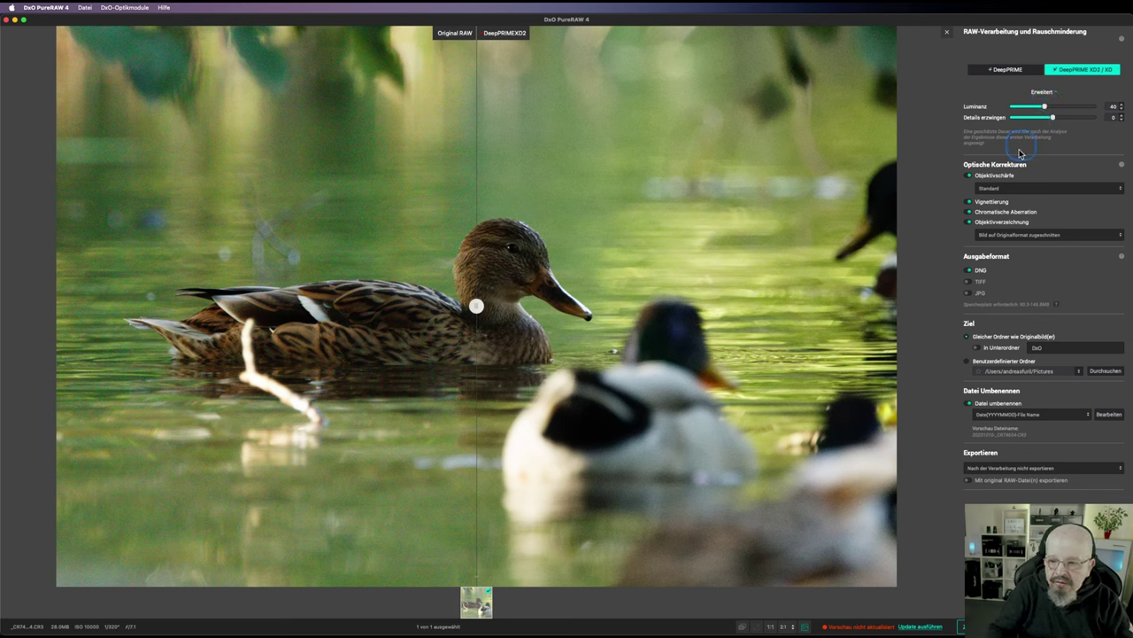
click(969, 201)
click(969, 212)
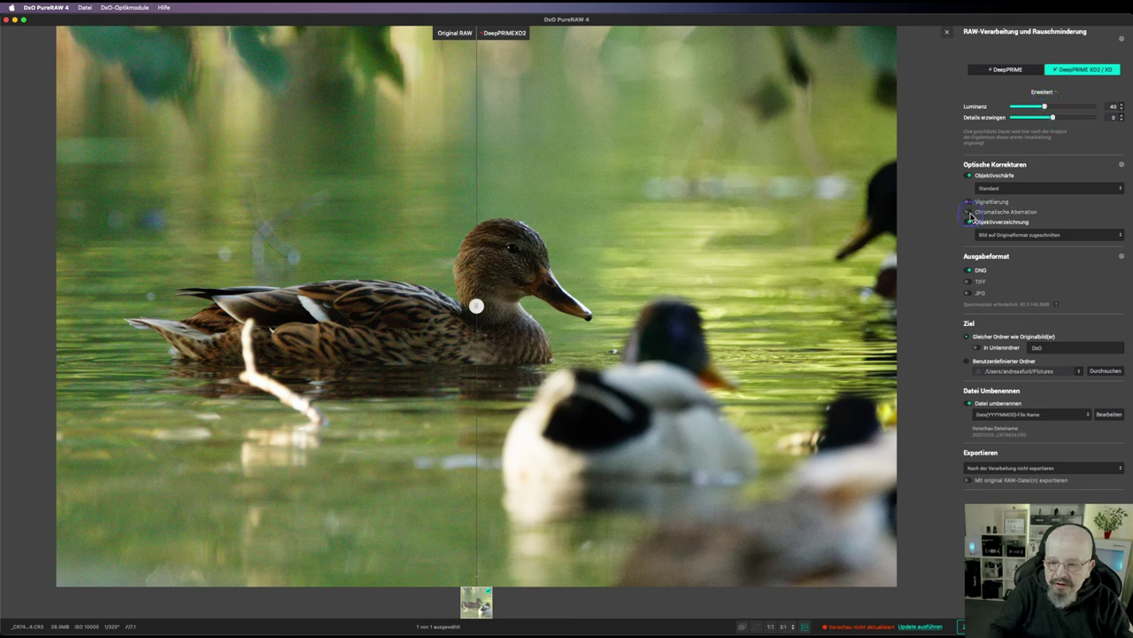
click(970, 222)
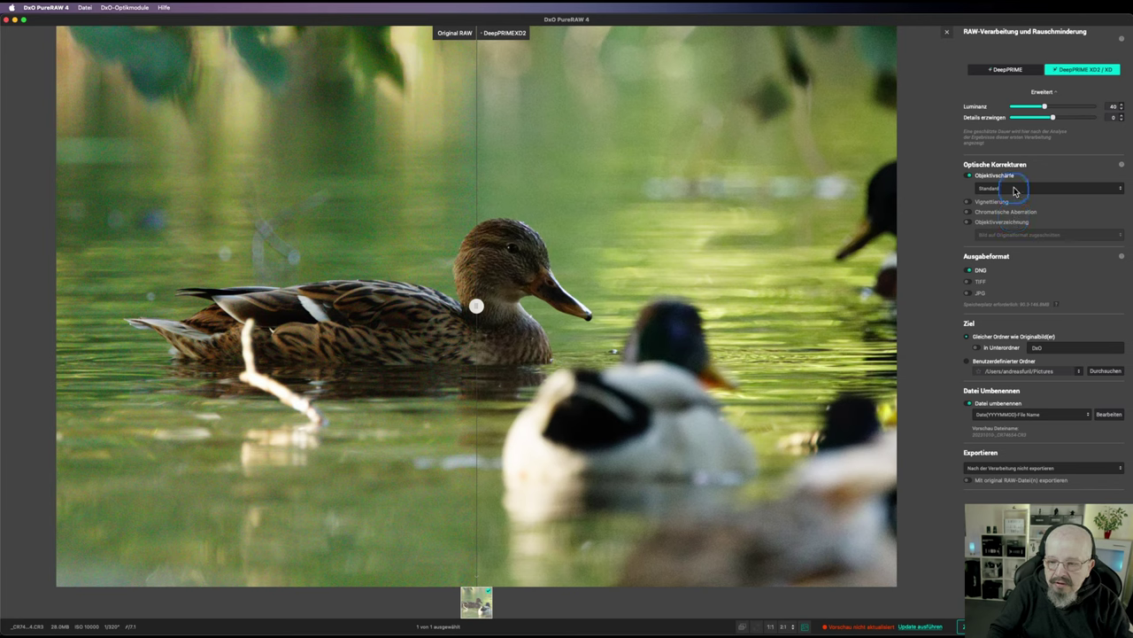
click(1011, 187)
click(1009, 200)
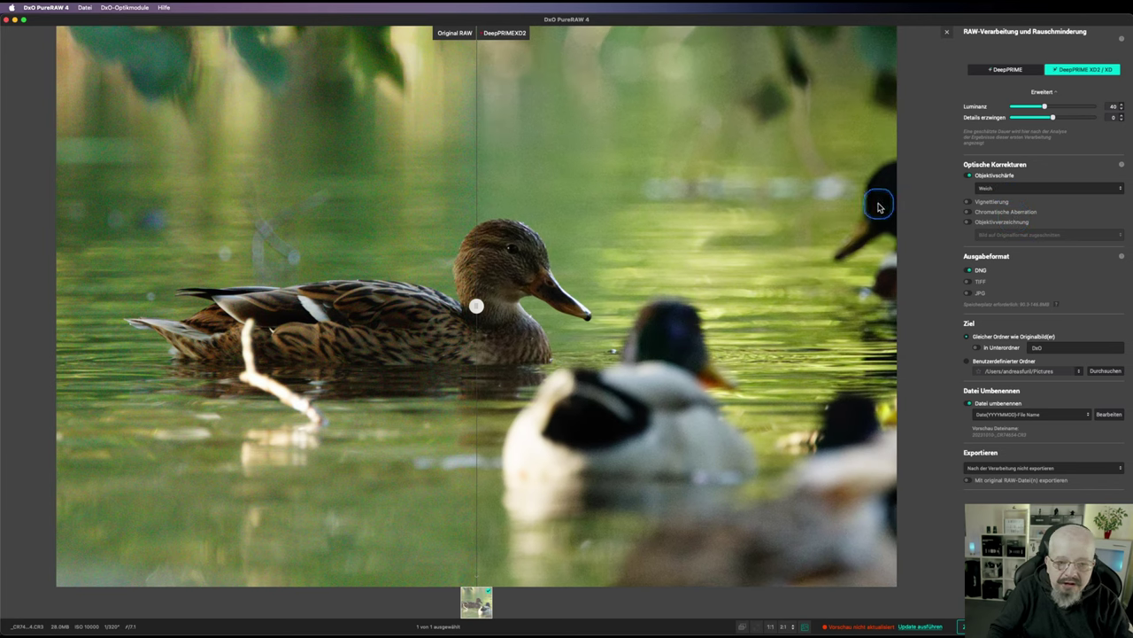
Update the DeepPRIME XD2 preview and compare it with the original RAW close up on the duck's head.
click(783, 625)
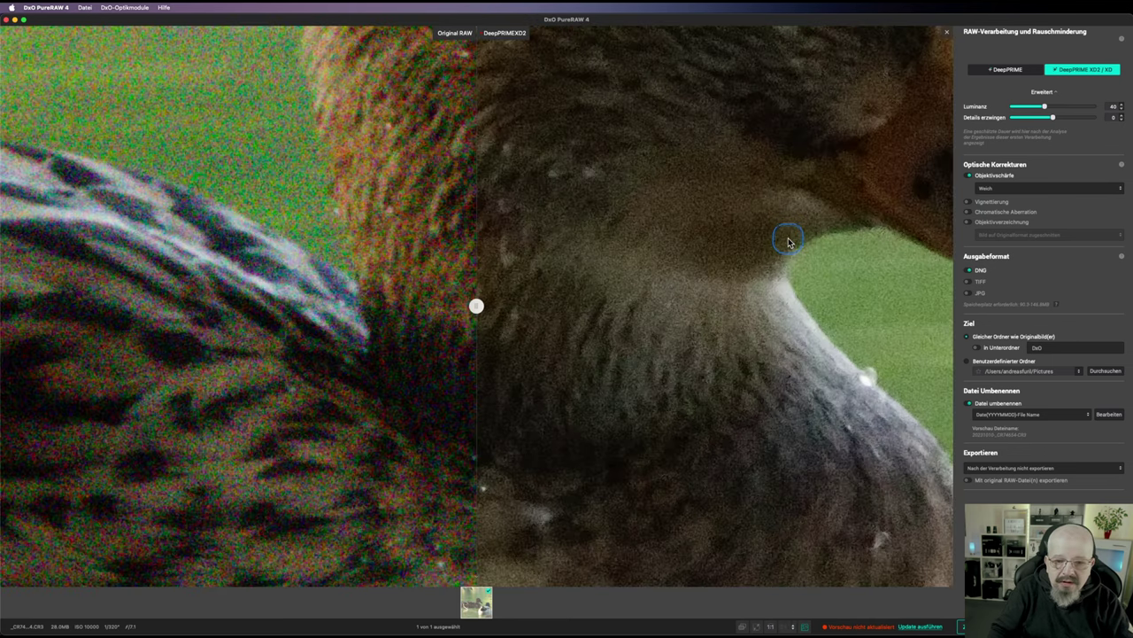
drag(795, 223, 518, 465)
click(909, 627)
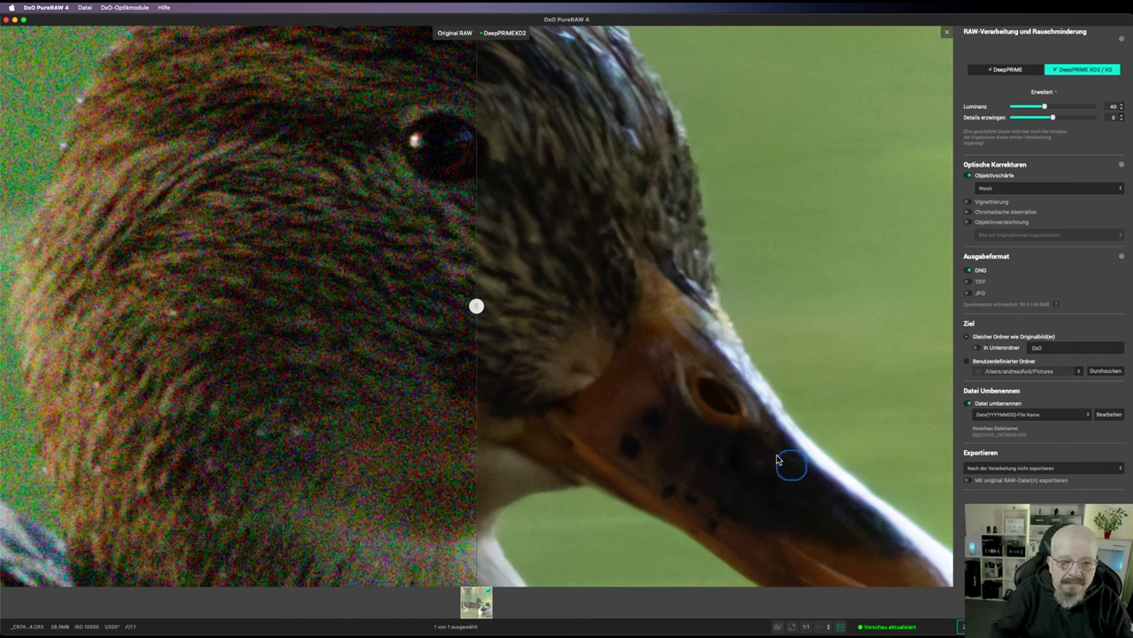
drag(476, 306, 373, 306)
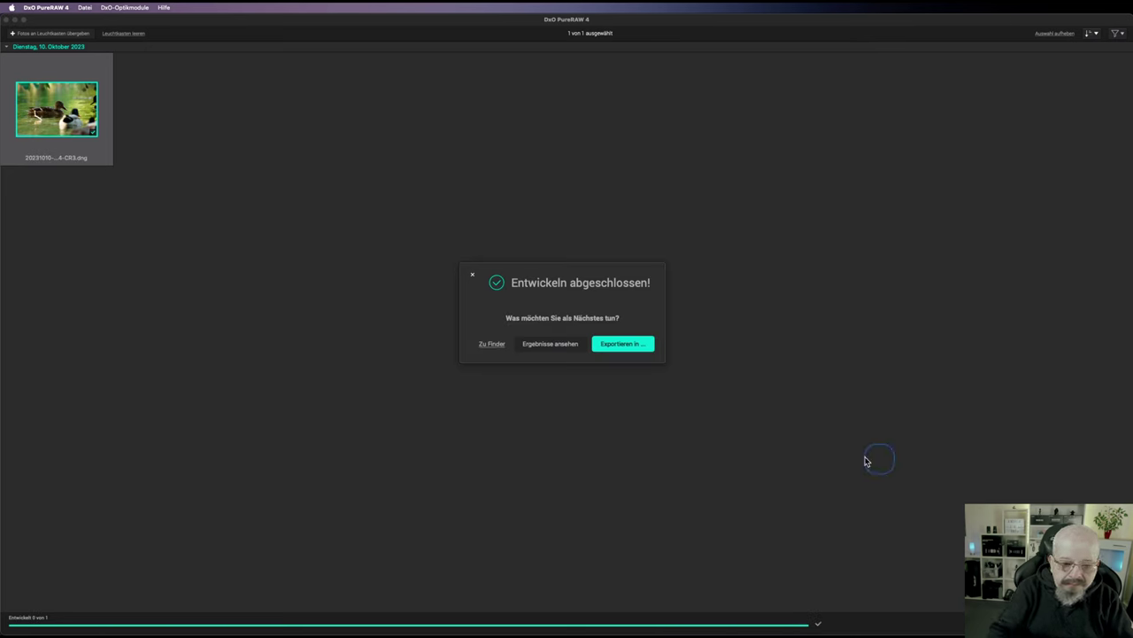
Export the processed DNG to Adobe Lightroom Classic and import it into the catalog.
click(641, 347)
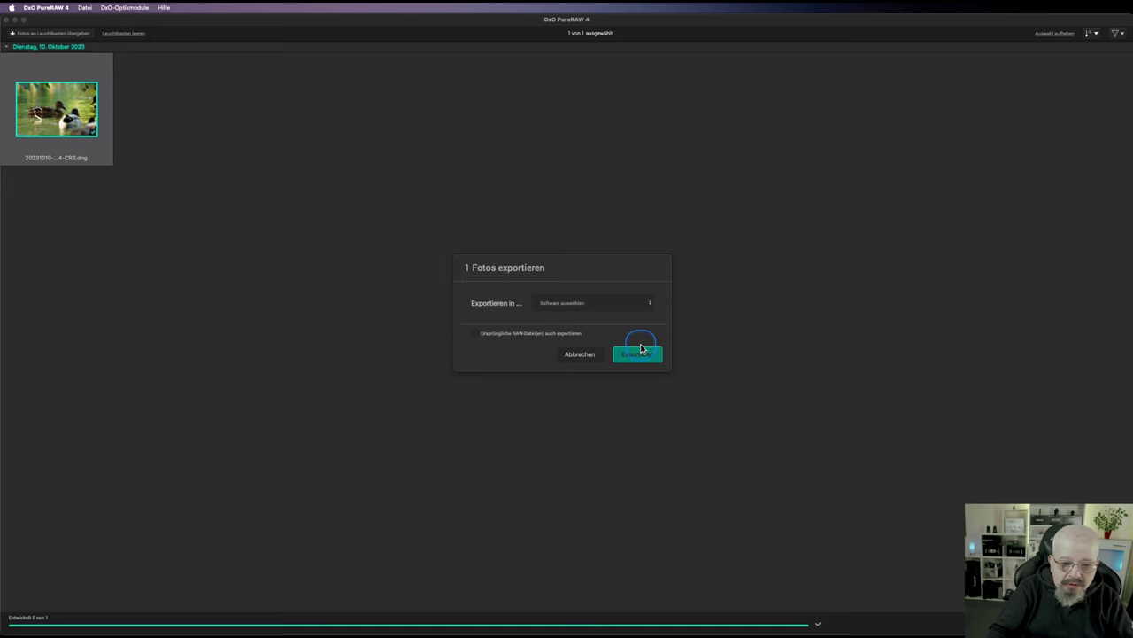
click(601, 307)
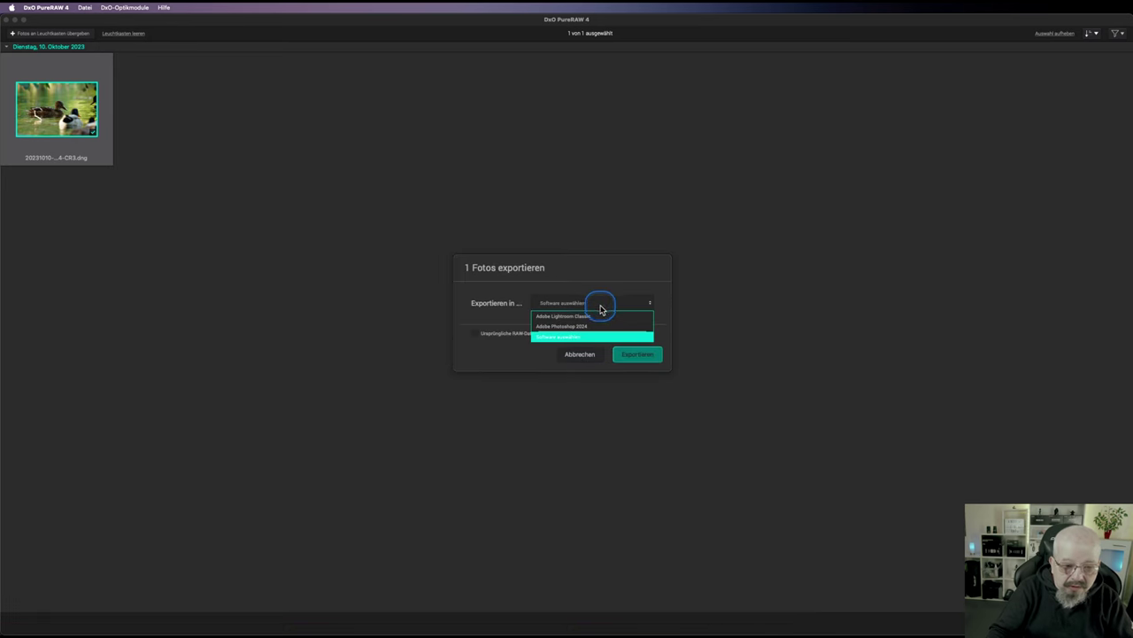
click(594, 316)
click(638, 355)
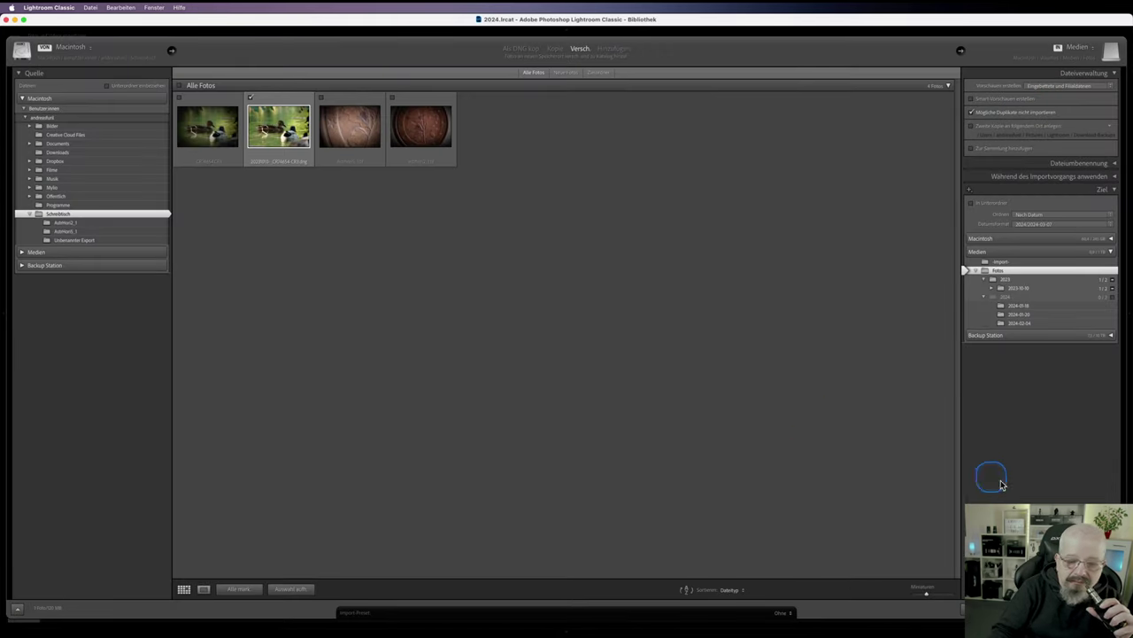
key(Return)
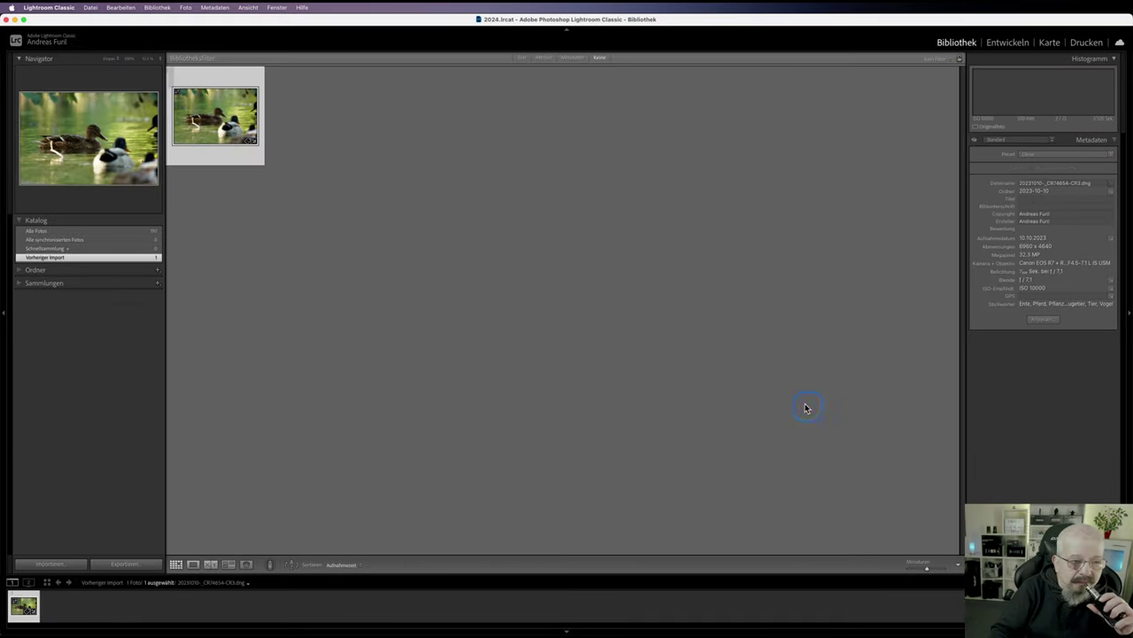
Open the imported 20231010-_CR74654-CR3.dng and inspect the duck's head at 100%.
double_click(212, 115)
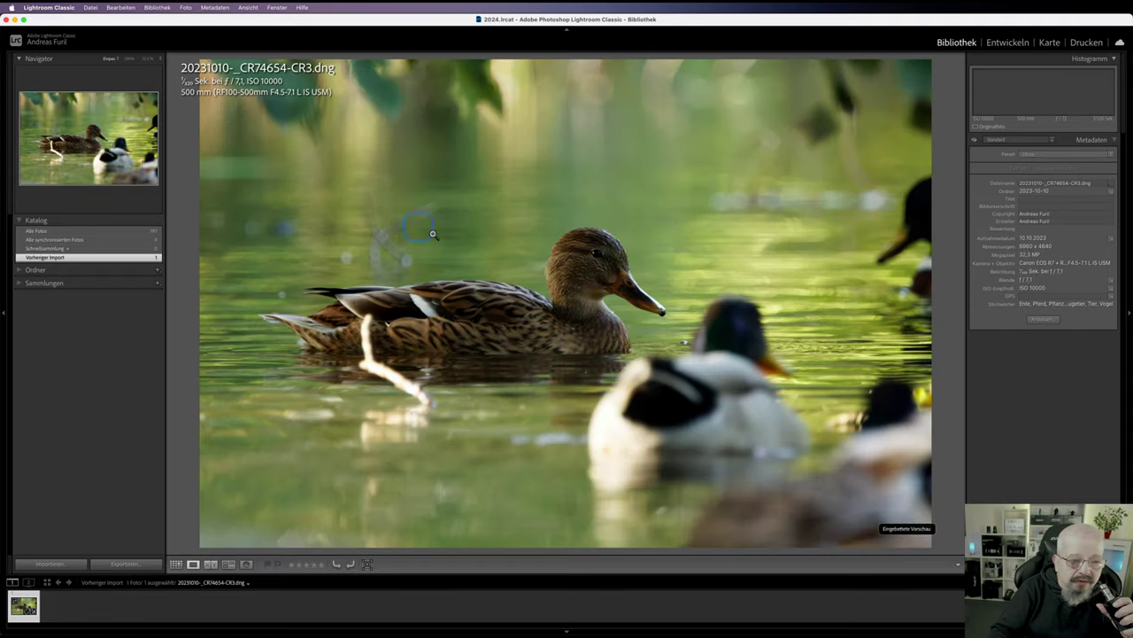
click(620, 261)
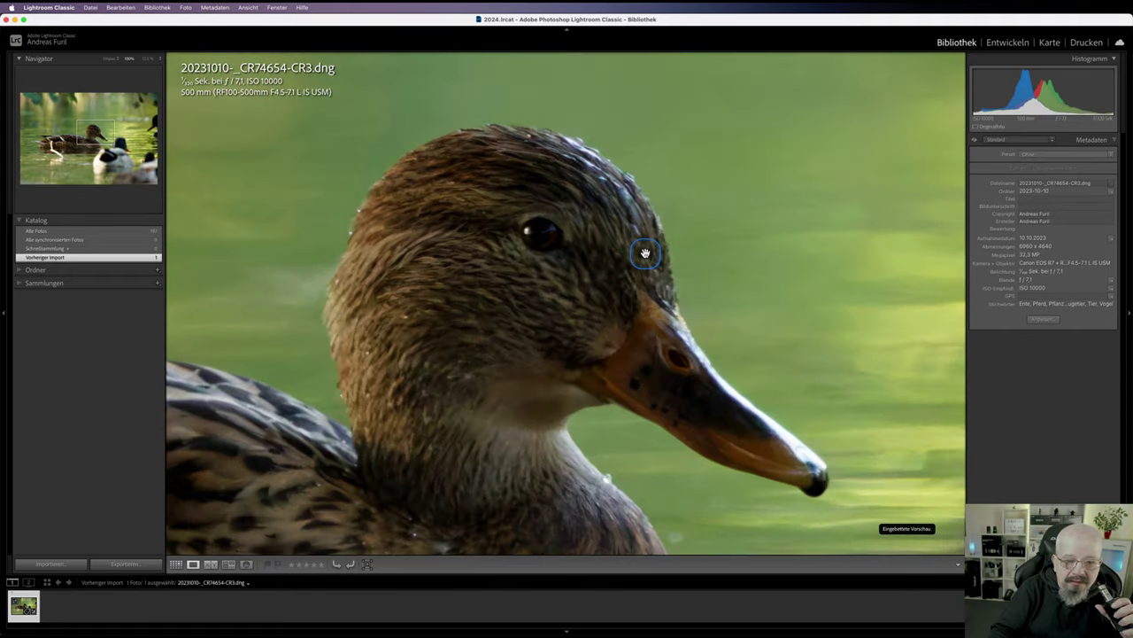
mouse_move(645, 254)
mouse_down()
mouse_move(623, 278)
mouse_move(647, 296)
mouse_move(639, 239)
mouse_up()
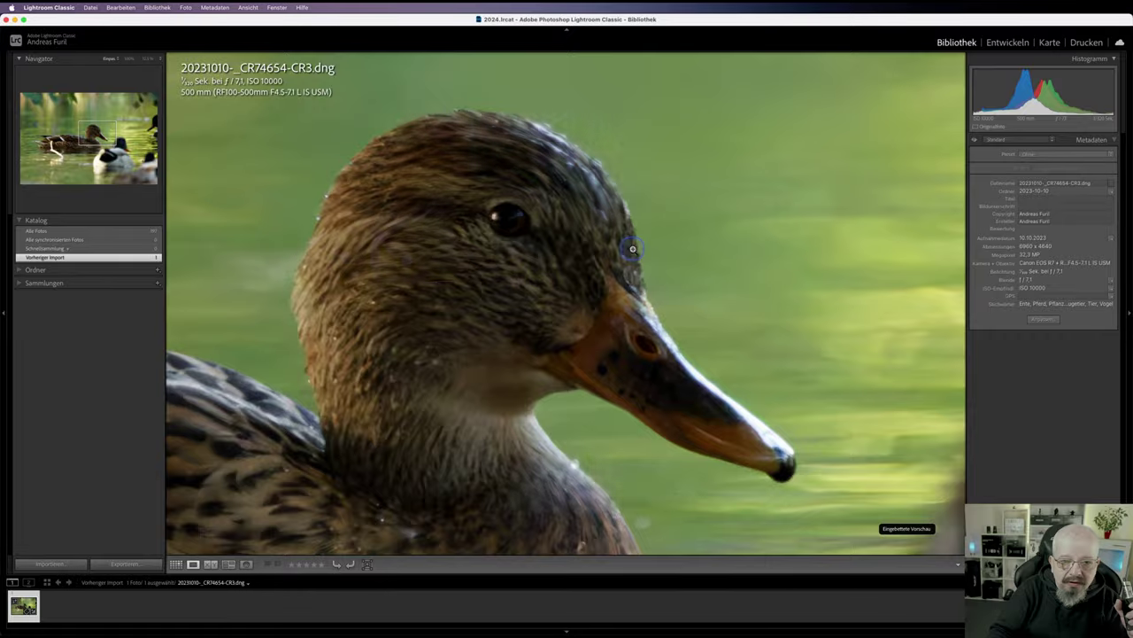
click(632, 249)
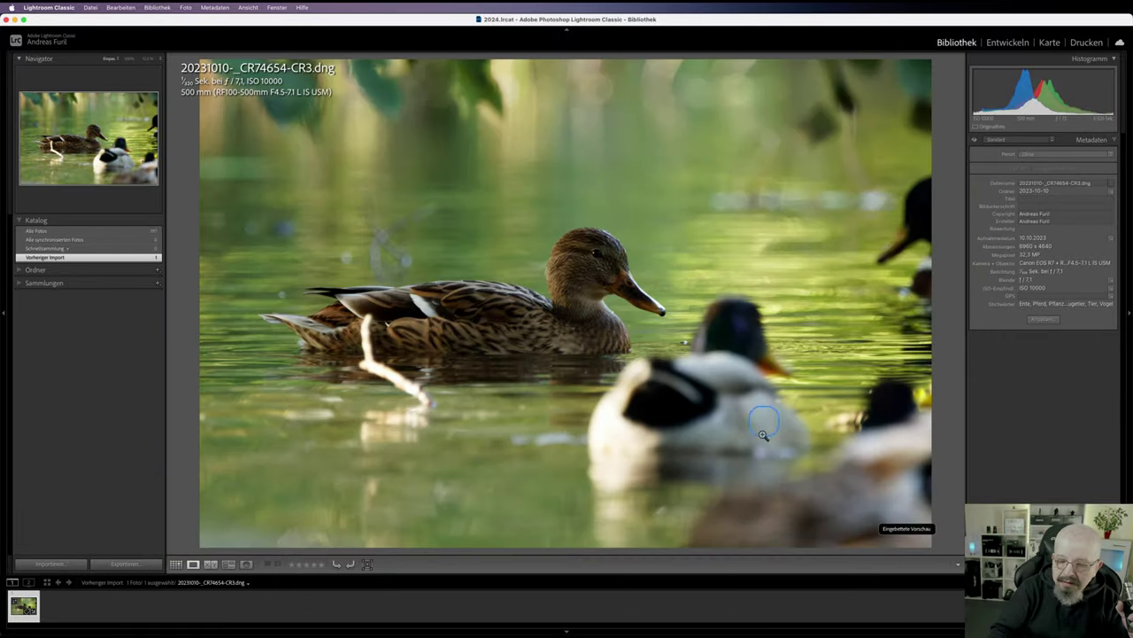
Quit both DxO PureRAW versions.
mouse_move(715, 629)
right_click(755, 624)
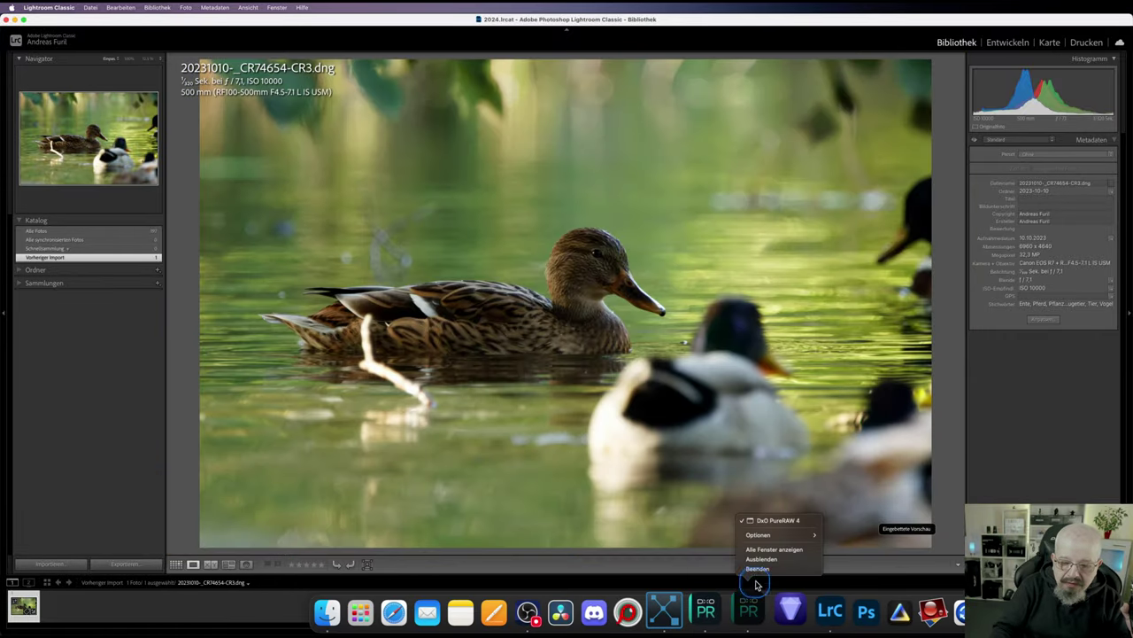
click(757, 569)
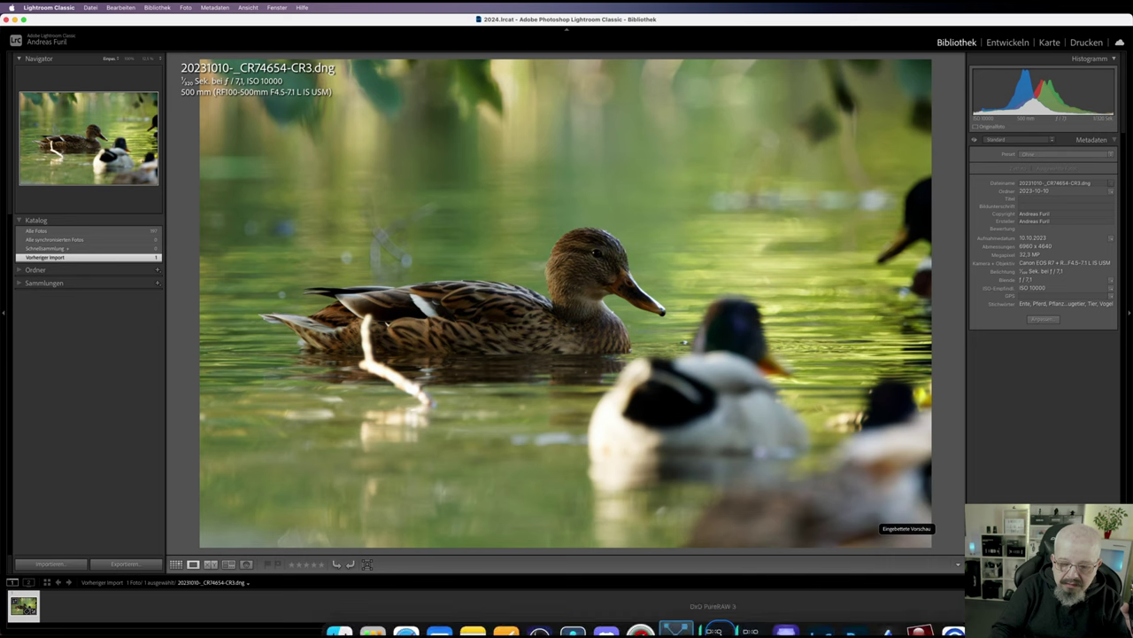
right_click(715, 611)
click(719, 568)
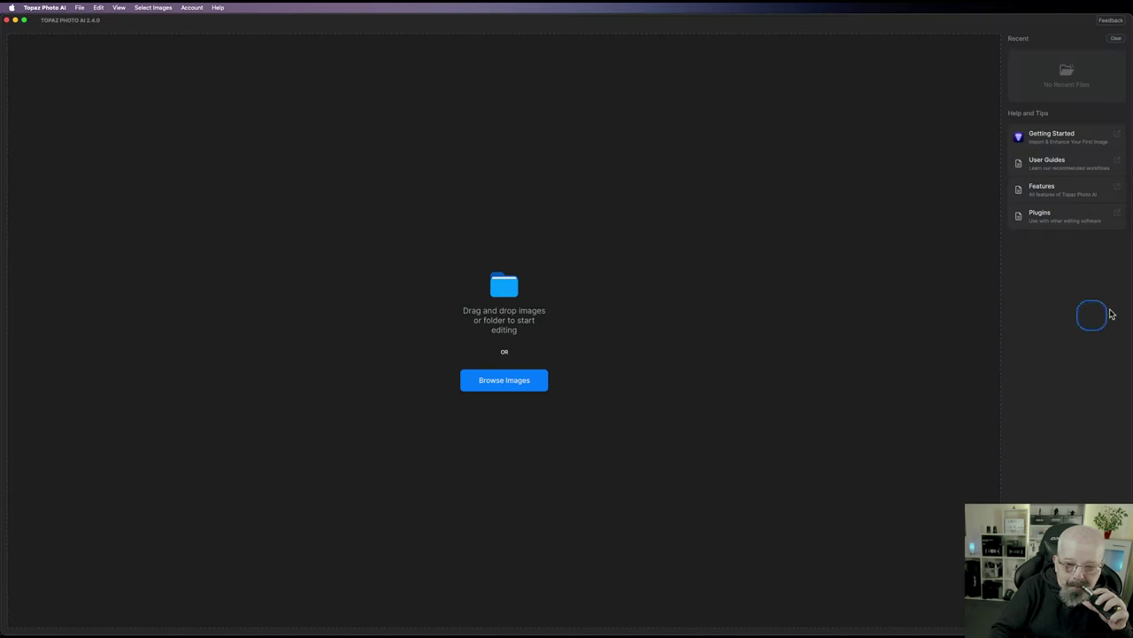
Switch to Topaz Photo AI and load the original RAW file _CR74654.CR3.
drag(1132, 345, 572, 264)
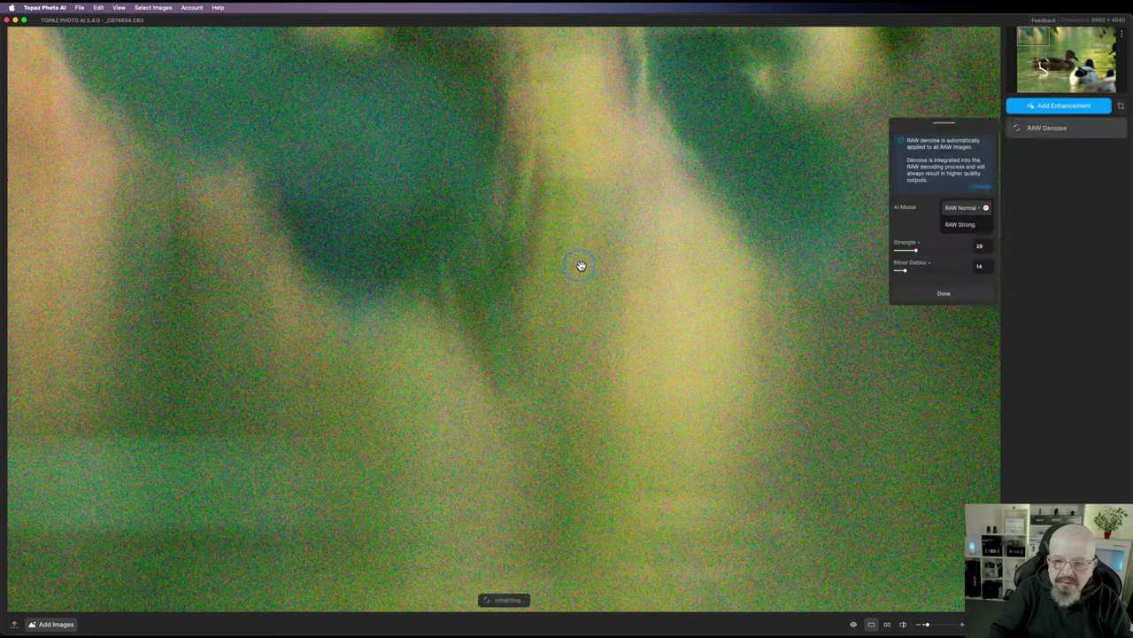
Accept the RAW Denoise settings, centre the preview on the brown duck's head and add a Remove Noise enhancement.
click(940, 295)
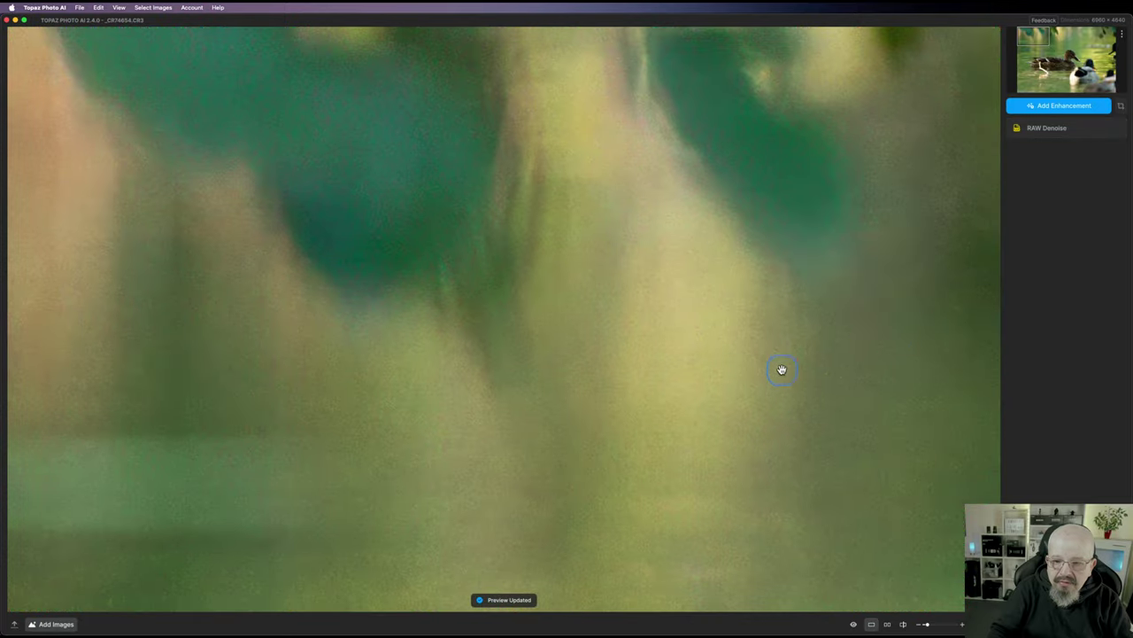
click(1069, 58)
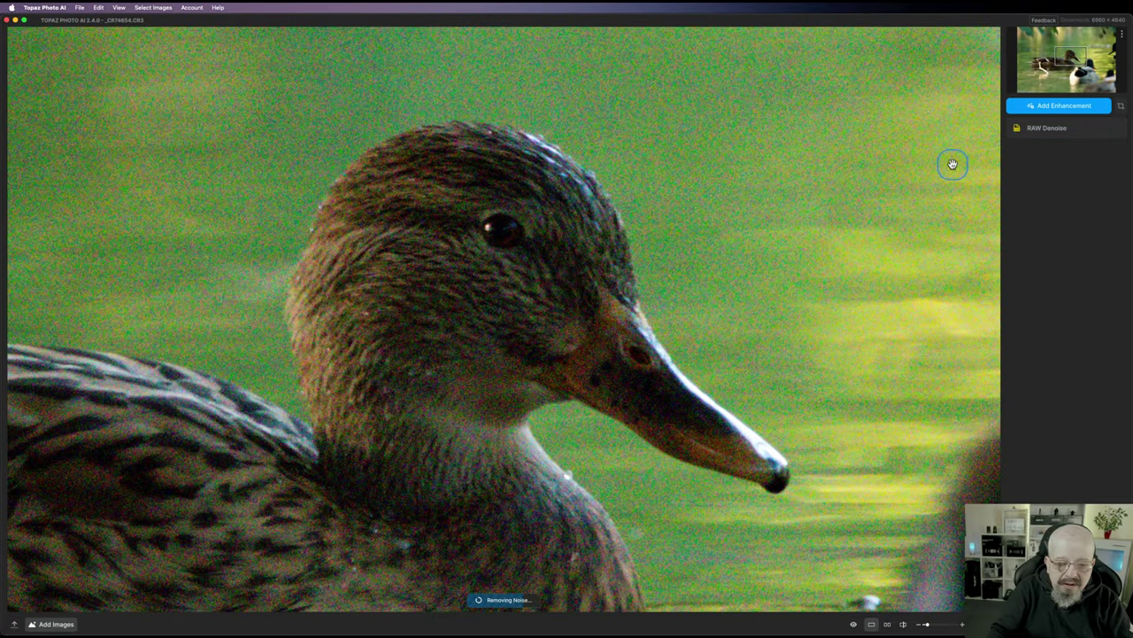
click(1036, 106)
click(970, 117)
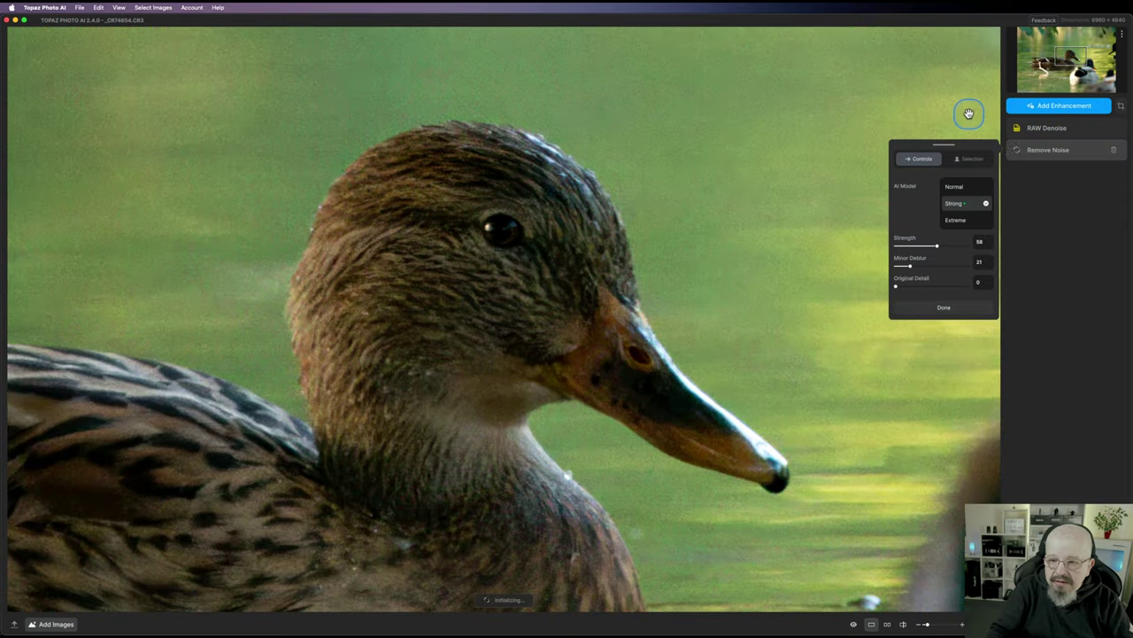
Restrict the Remove Noise enhancement to the photo's background with the Background auto mask.
click(963, 160)
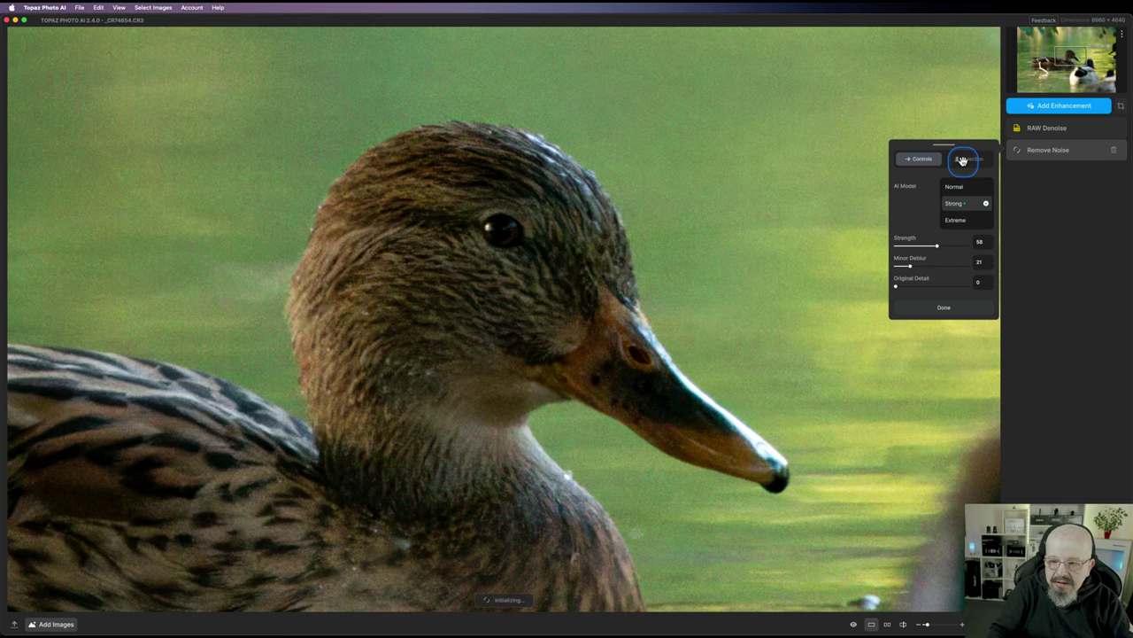
click(962, 161)
click(965, 162)
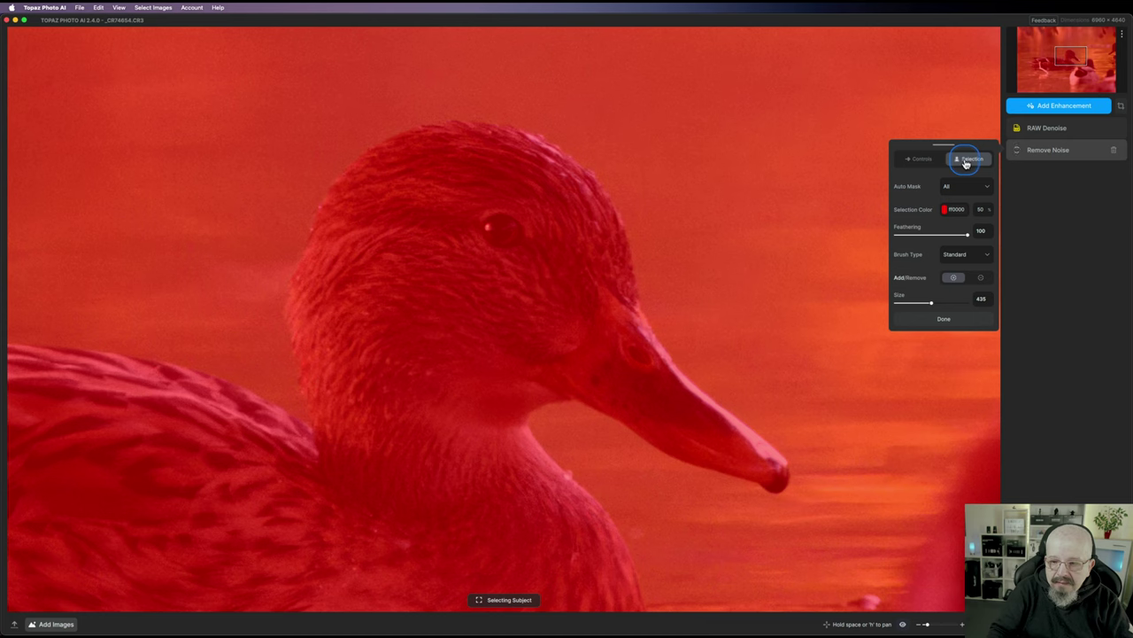
click(963, 188)
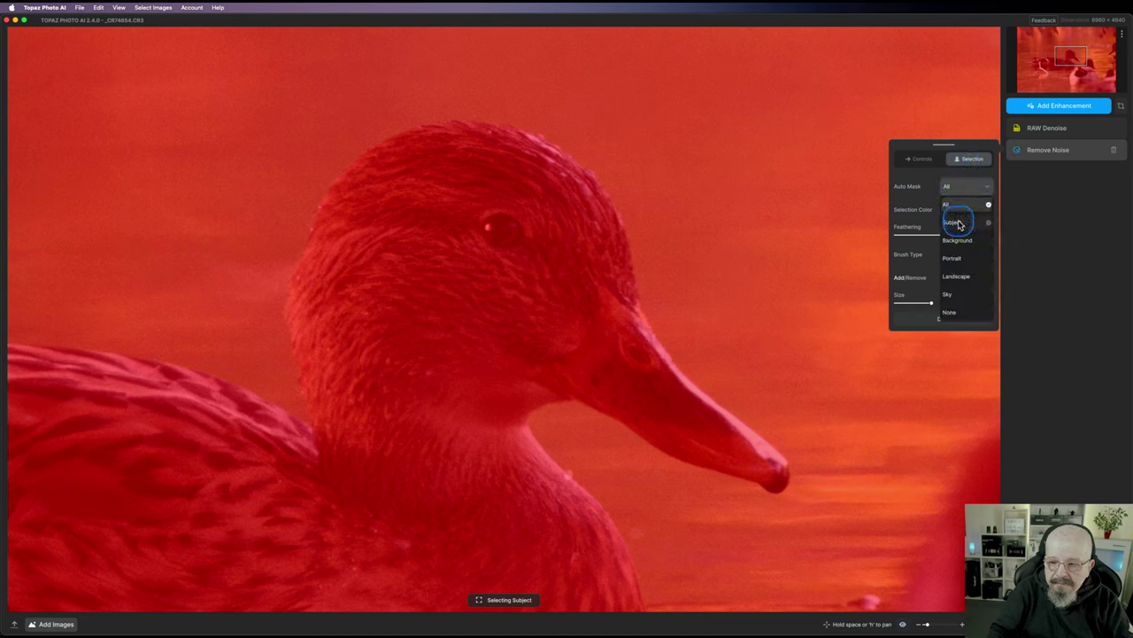
click(956, 240)
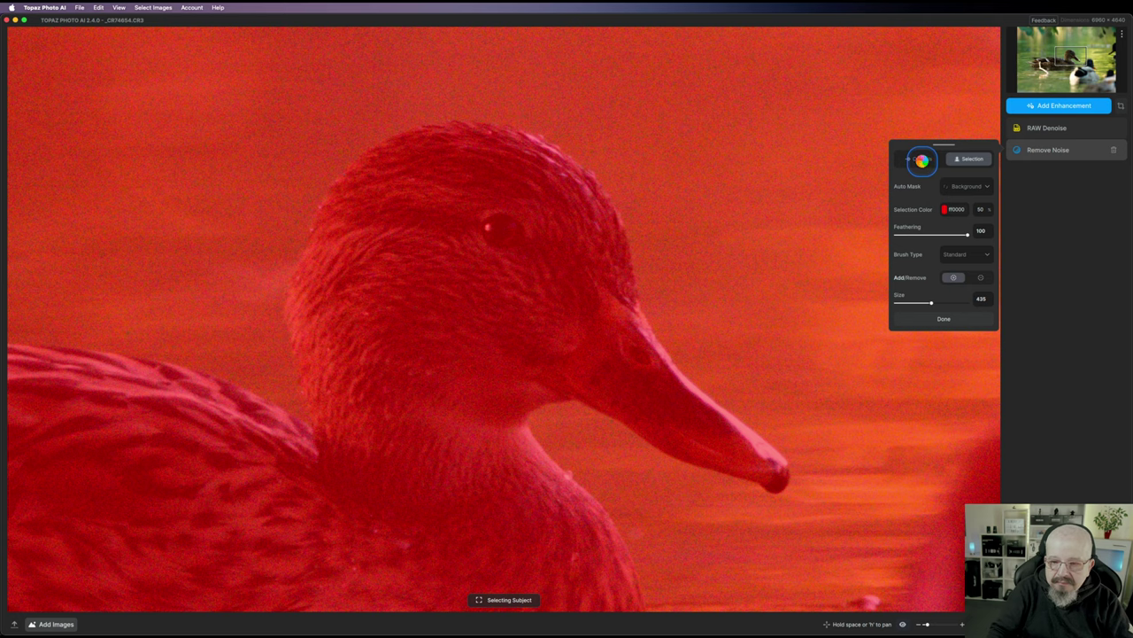
Set the background Remove Noise enhancement to the Normal AI model and accept it.
click(923, 161)
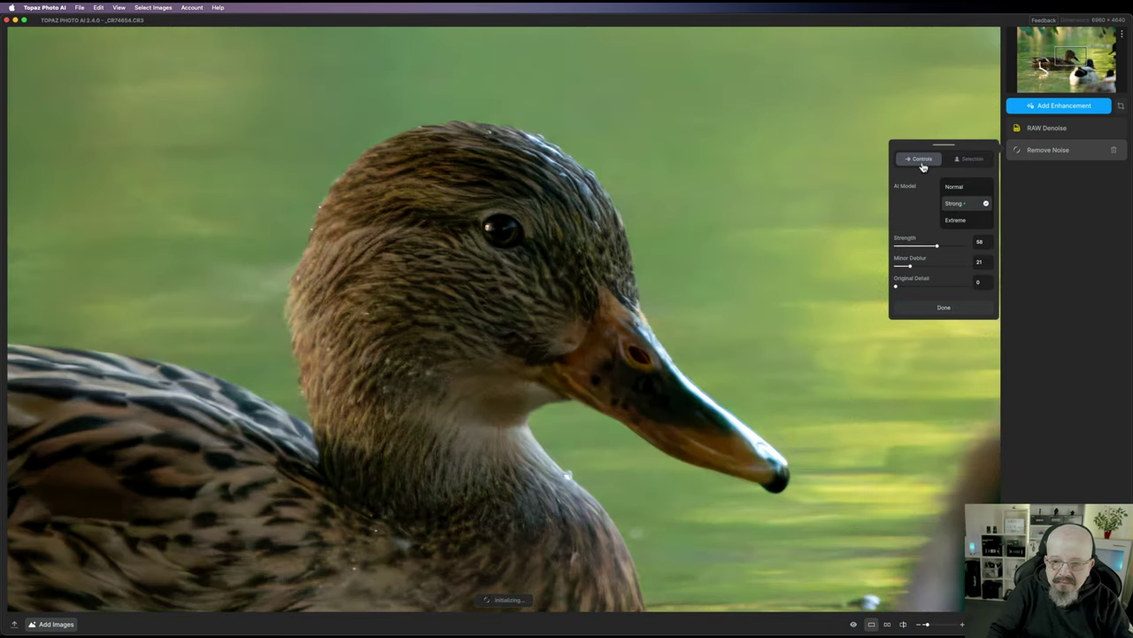
click(955, 187)
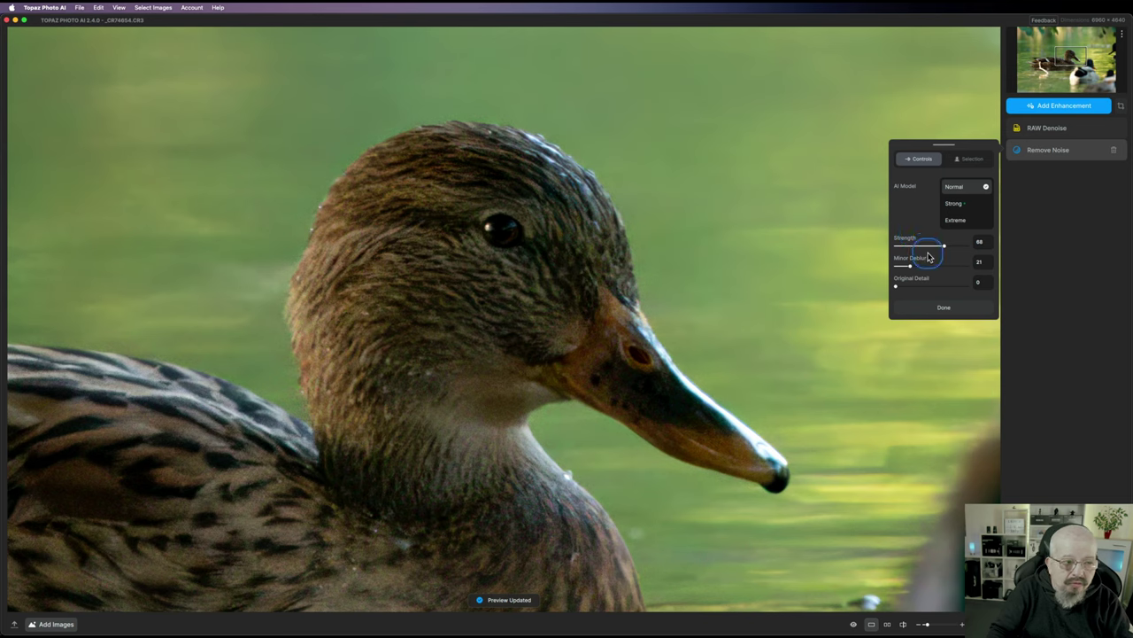
click(932, 308)
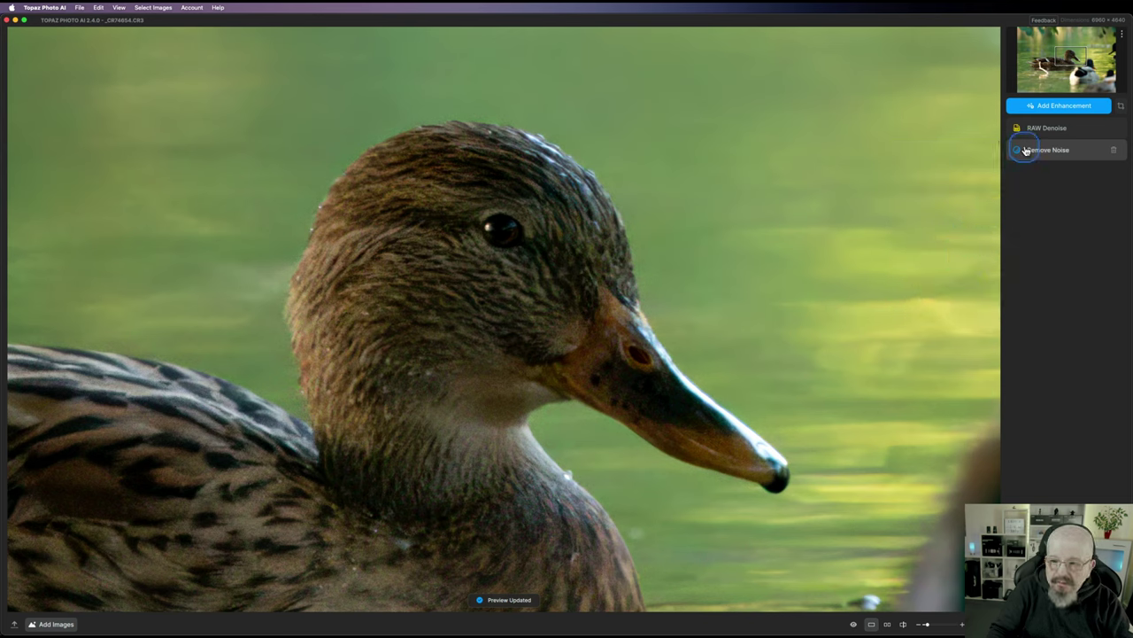
Add a second Remove Noise enhancement and restrict it to the duck with the Subject auto mask.
click(1055, 107)
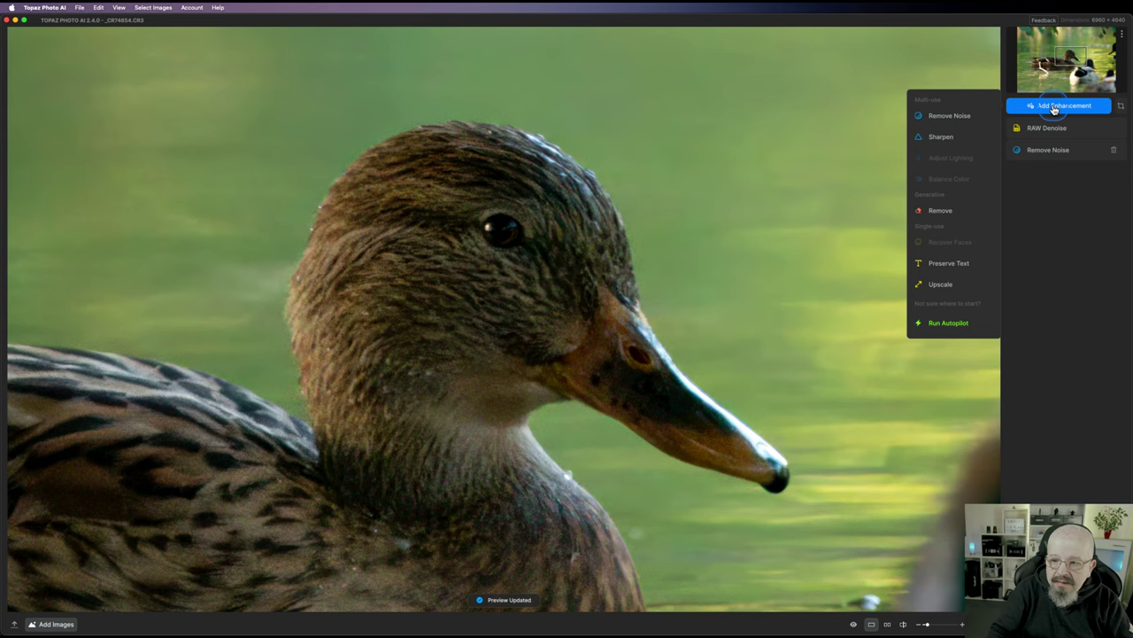
click(959, 118)
click(972, 181)
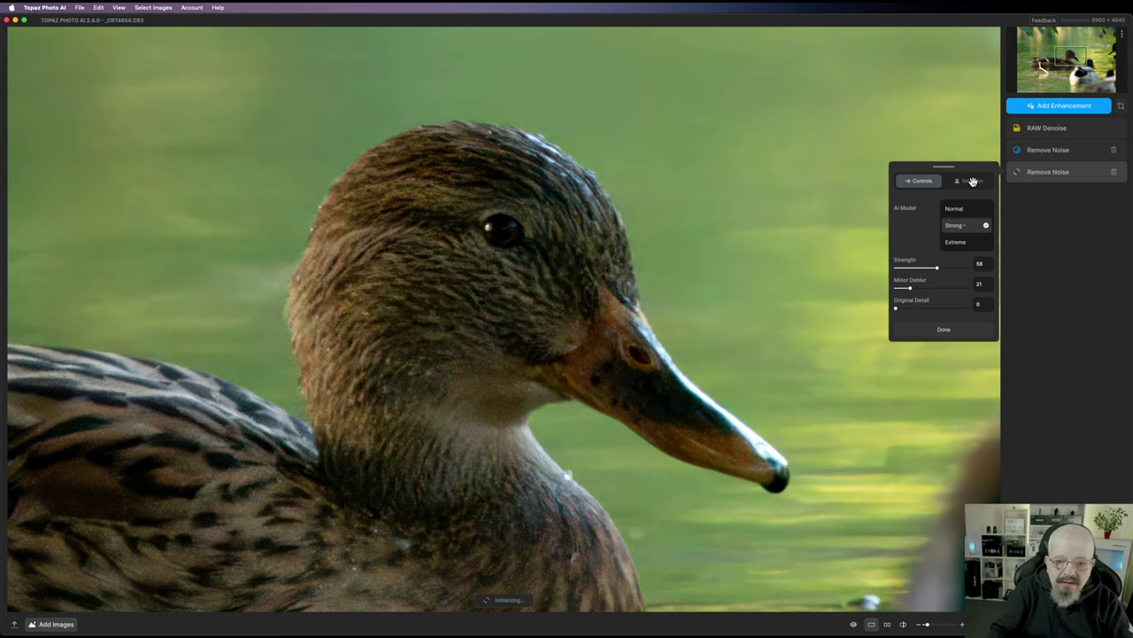
click(973, 184)
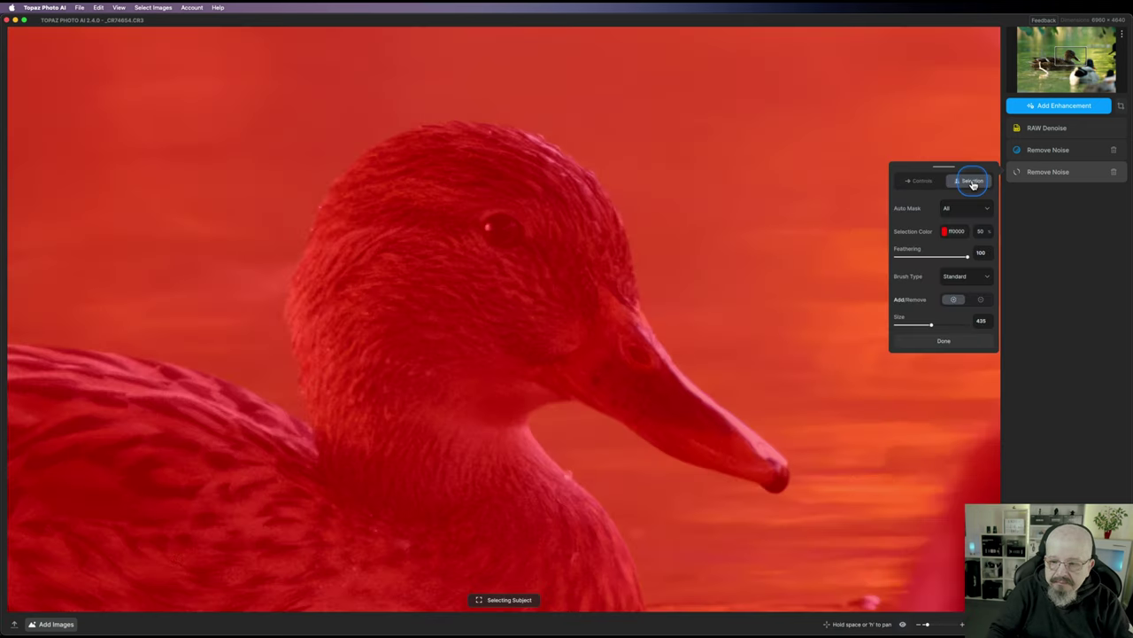
click(967, 210)
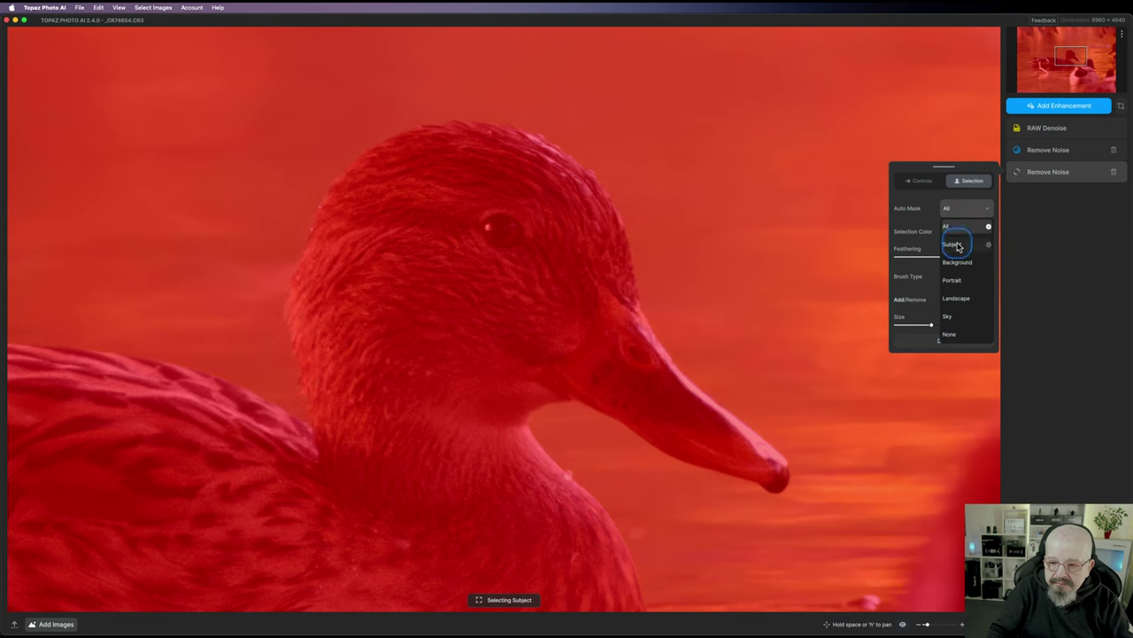
click(955, 247)
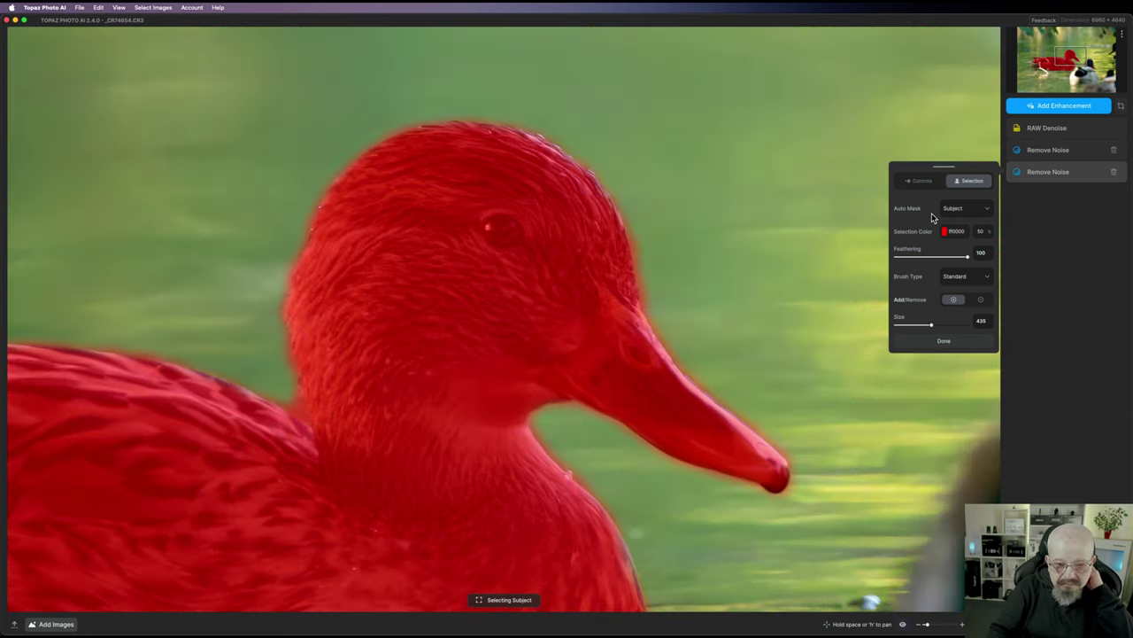
Set the subject's Remove Noise enhancement to the Normal AI model, reduce its strength to 13, fine-tune it and accept.
click(919, 184)
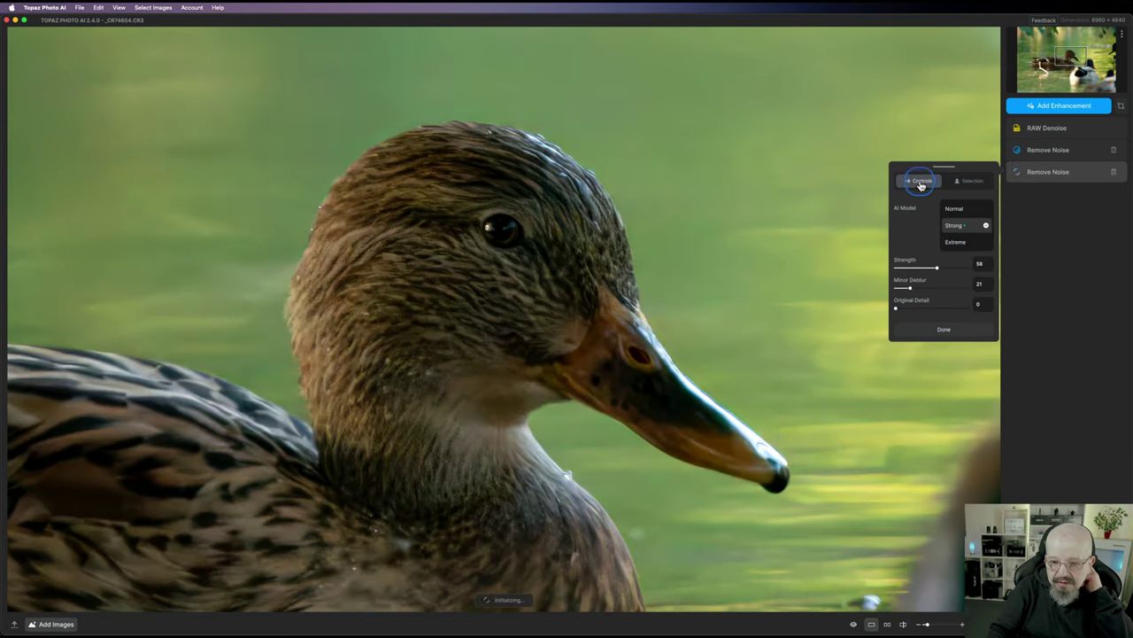
click(966, 211)
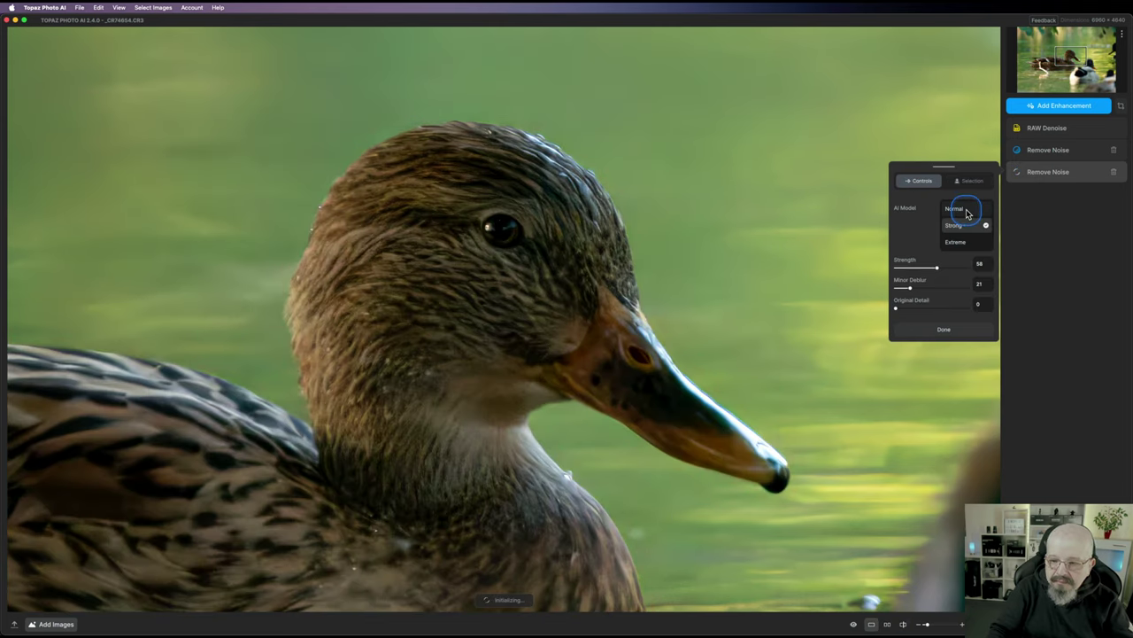
drag(944, 267, 904, 271)
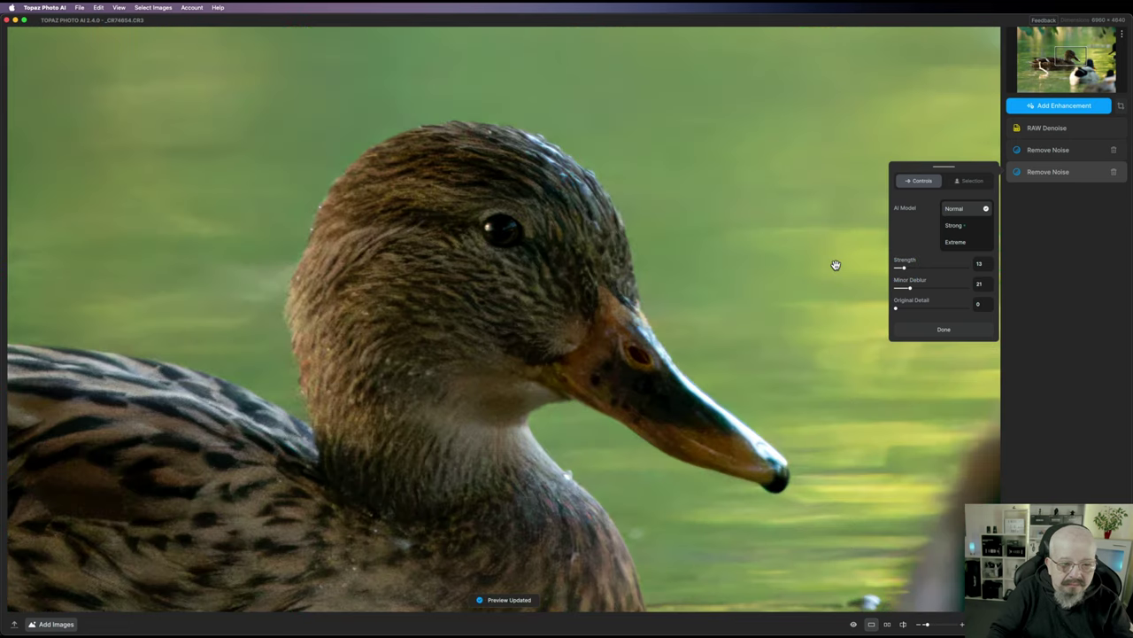
click(905, 269)
drag(907, 271, 908, 273)
click(942, 329)
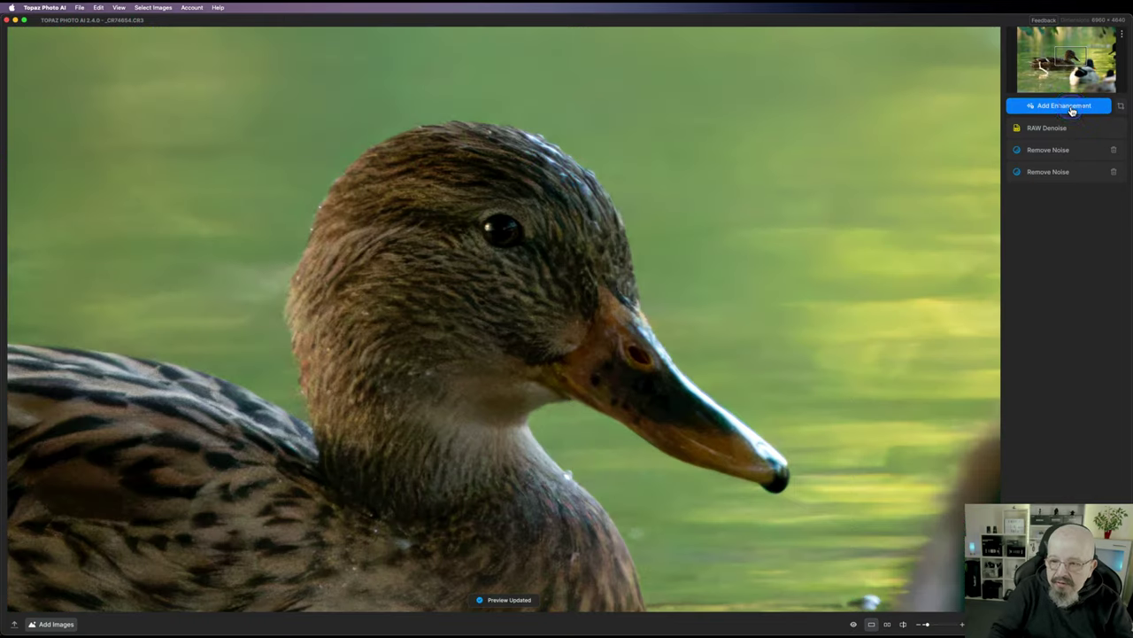
Add a Standard Sharpen enhancement on the Subject mask with strength 18 and accept it.
click(1042, 115)
click(952, 136)
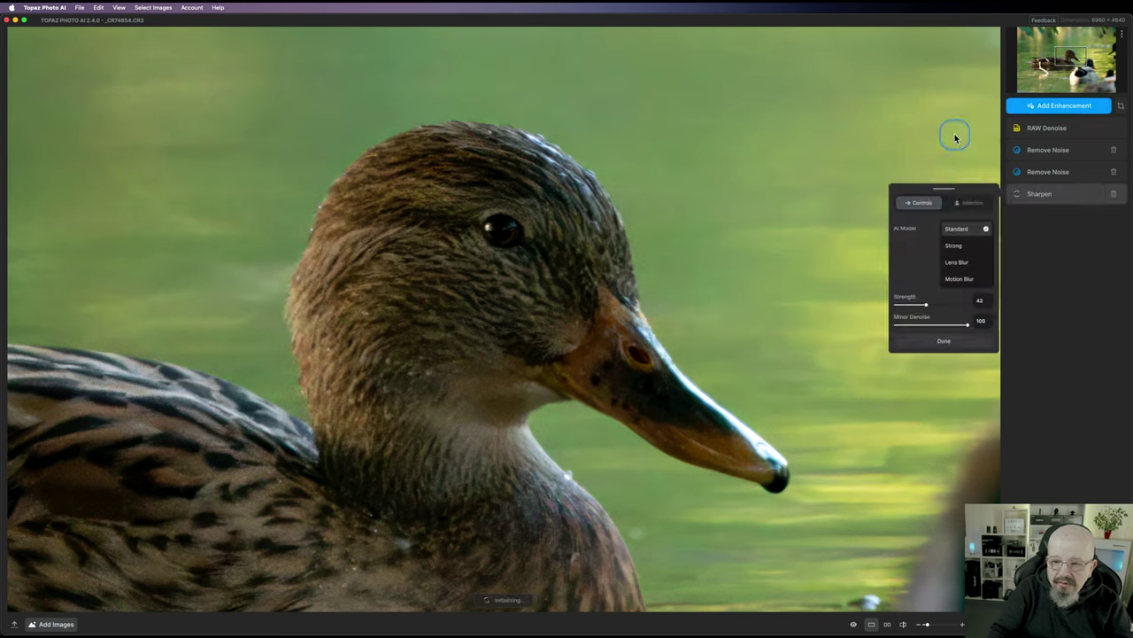
click(970, 205)
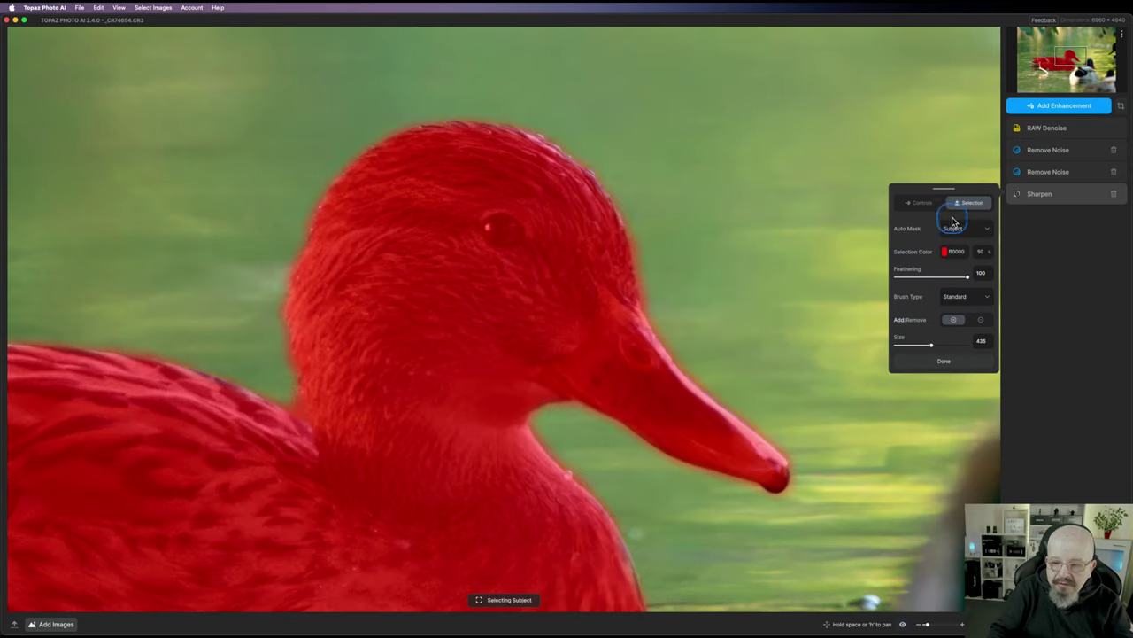
click(922, 203)
drag(926, 302, 907, 307)
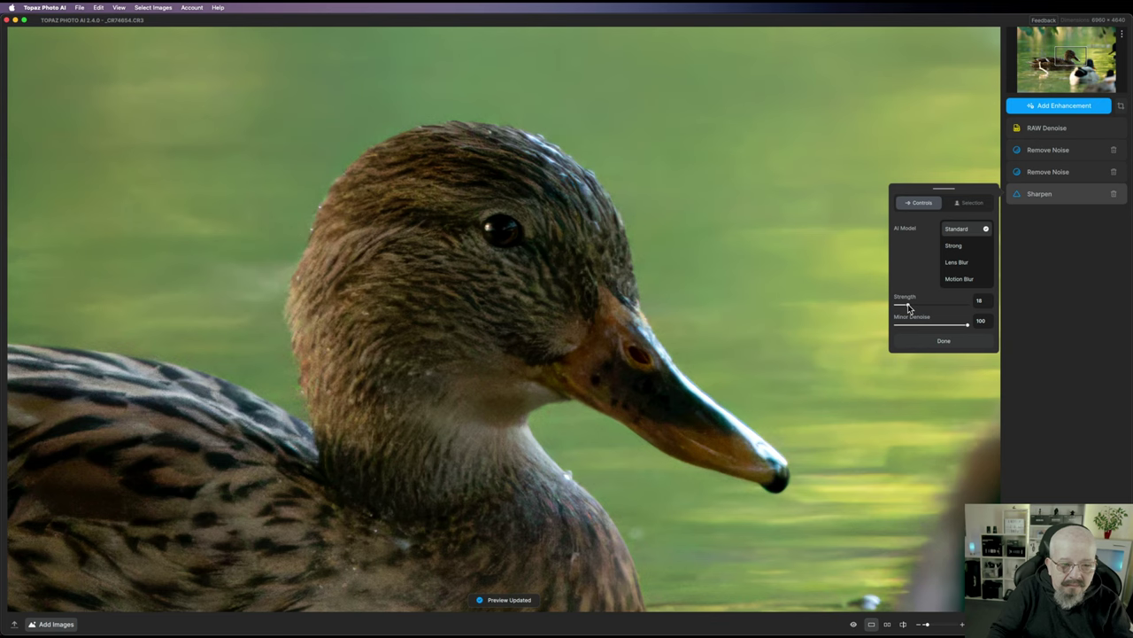
click(908, 307)
click(940, 340)
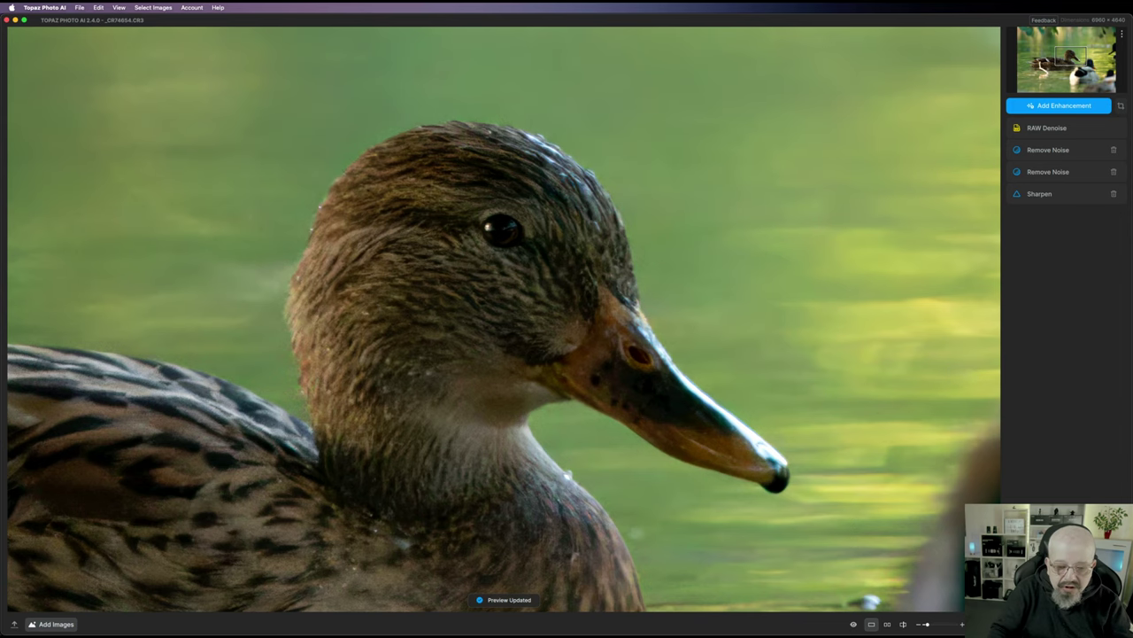
Export the enhanced photo as _CR74654-topaz.dng to the original folder in the preserved input format, allowing access to the Schreibtisch folder.
key(super+s)
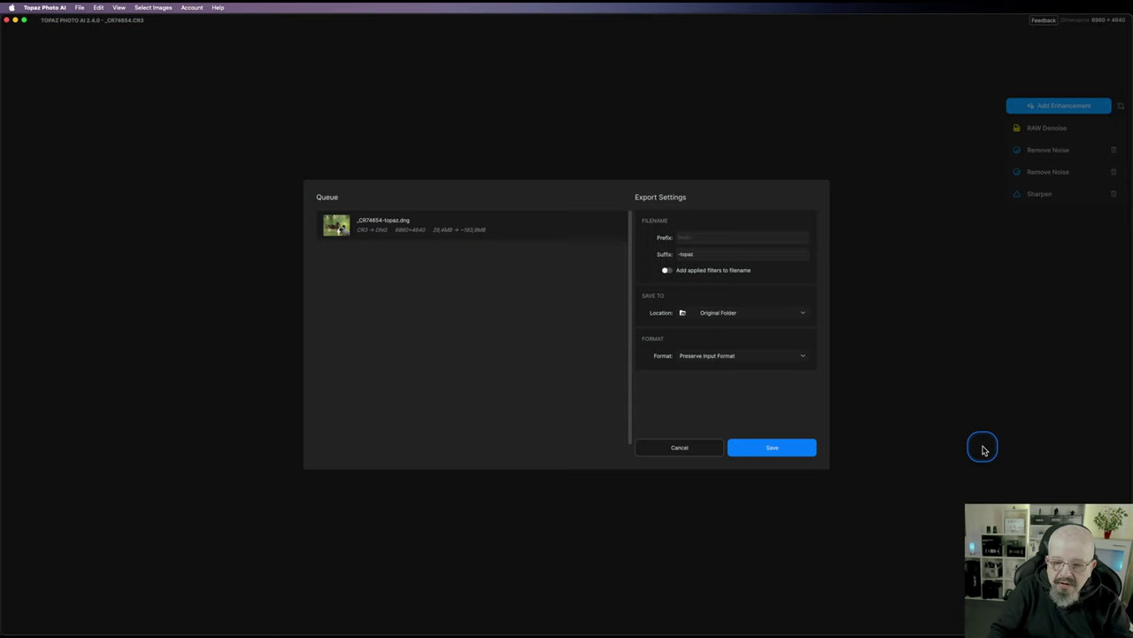
click(754, 449)
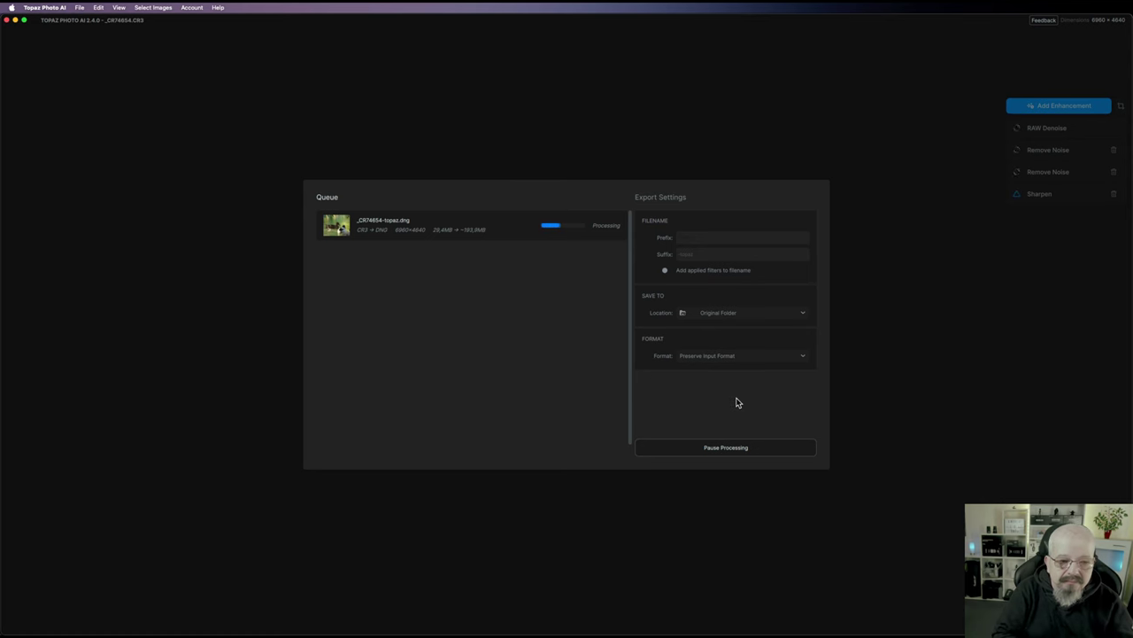
click(737, 399)
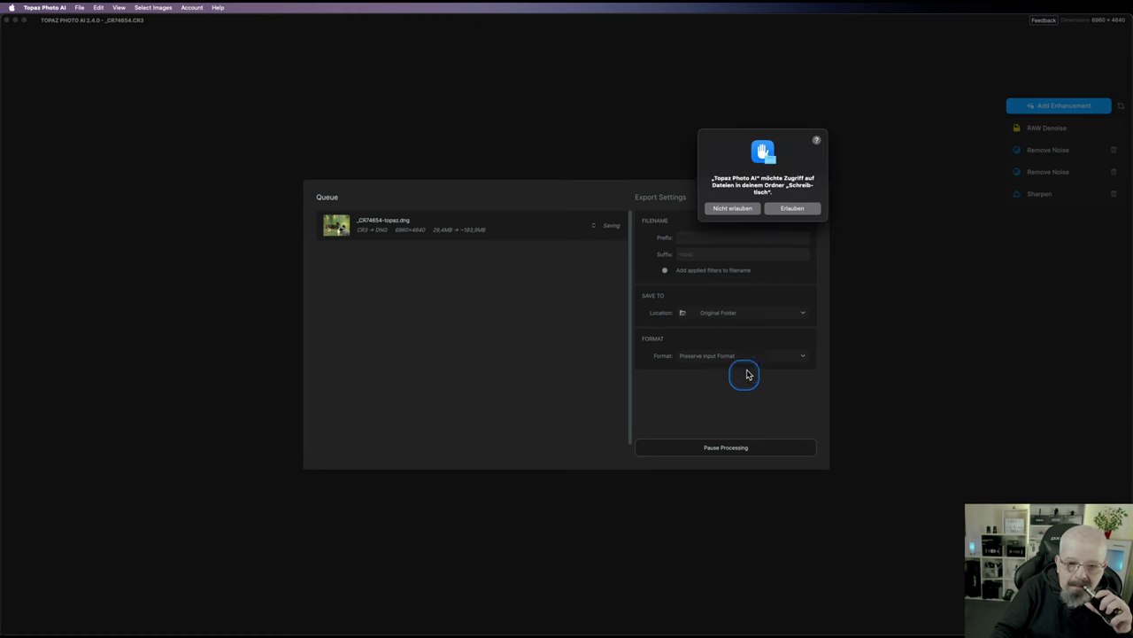
click(794, 209)
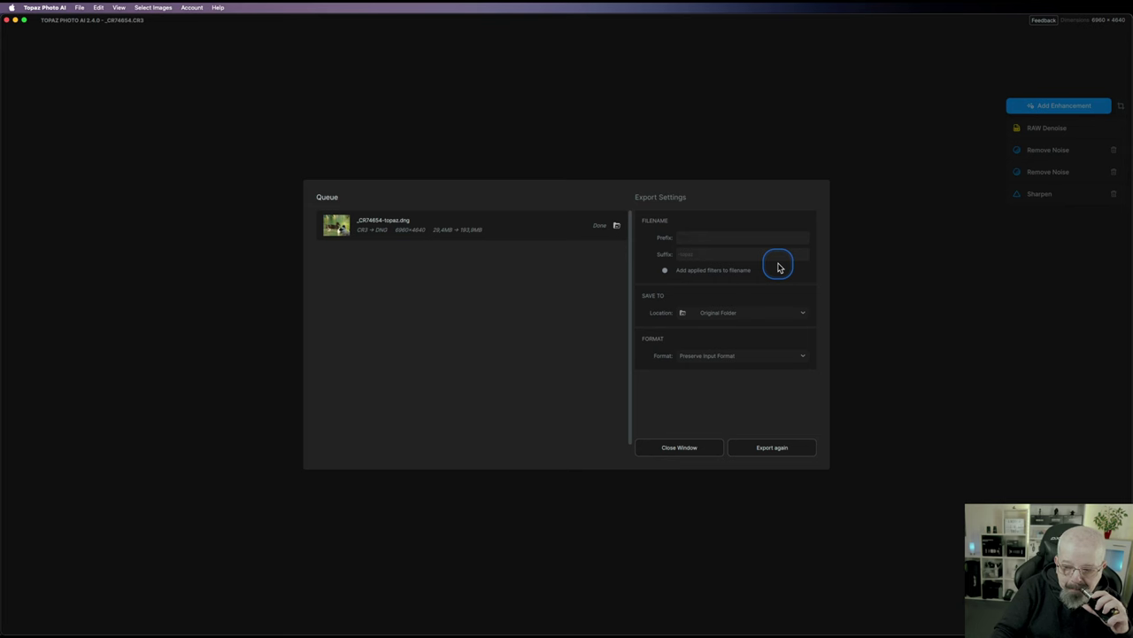
Dismiss the export dialog without exporting again and close Topaz Photo AI.
click(767, 445)
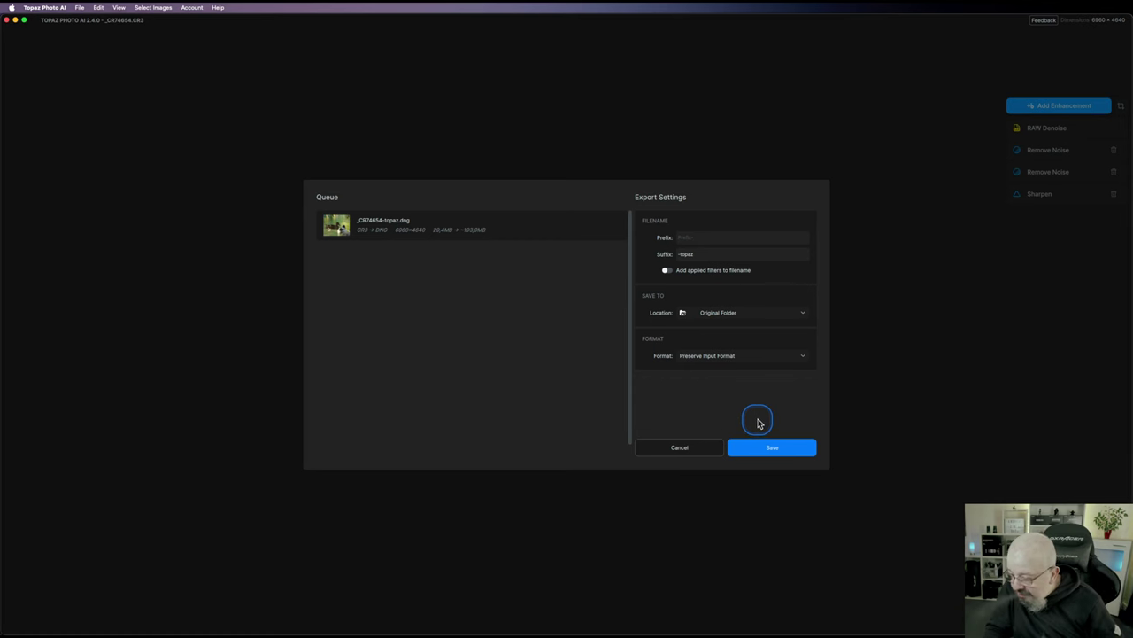
click(679, 448)
click(390, 193)
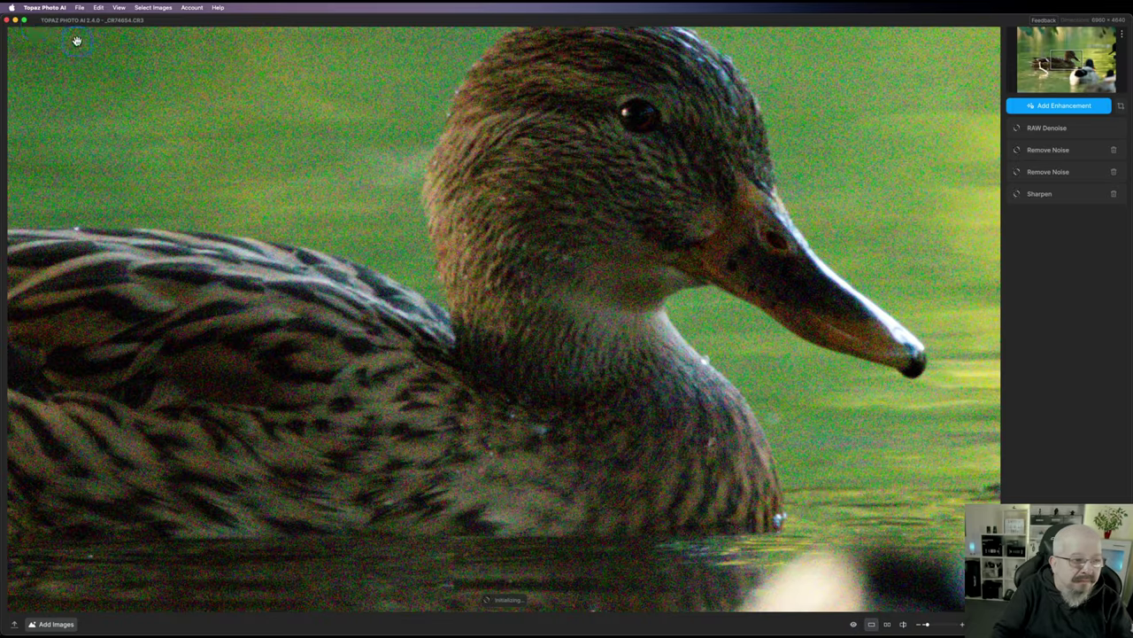
click(7, 21)
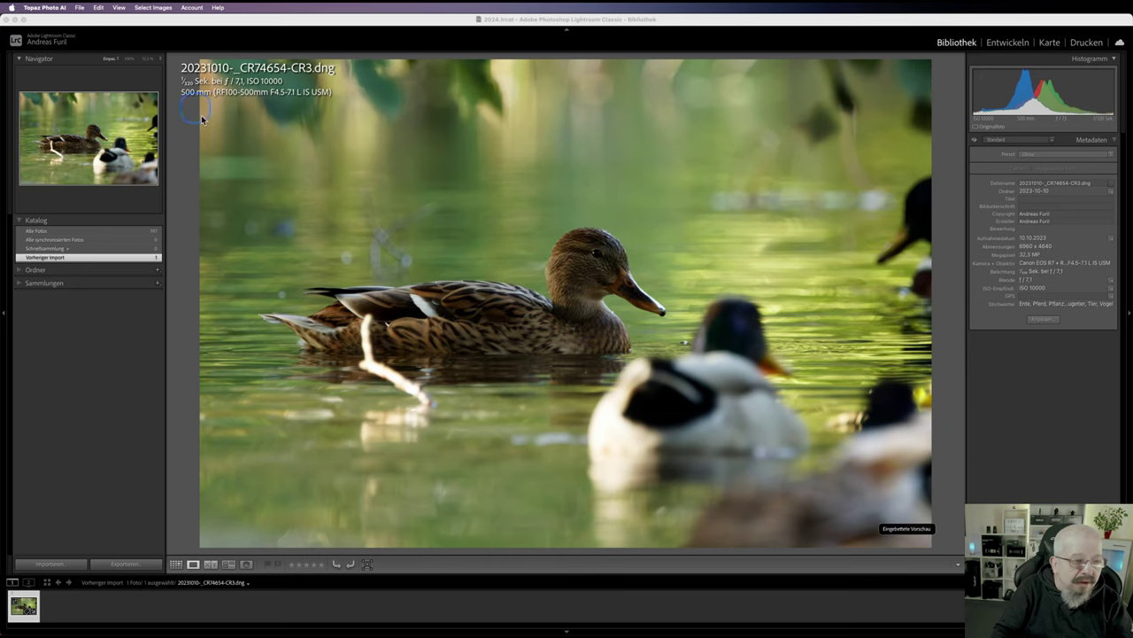
click(615, 422)
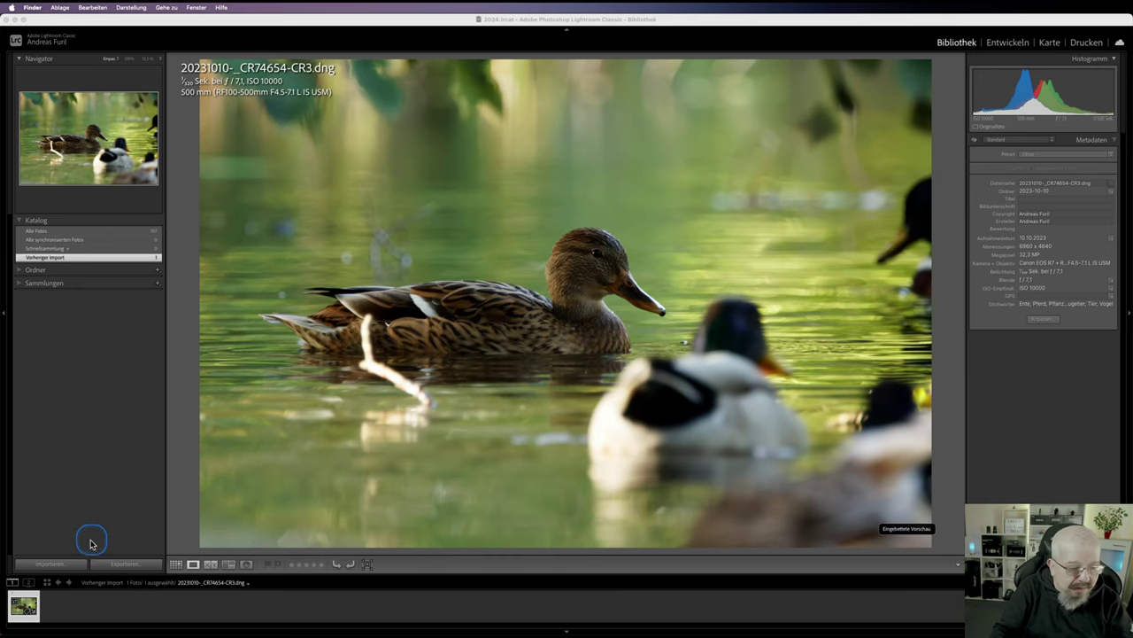
Import only _CR74654-topaz.dng from the Schreibtisch folder, excluding the CR3 original and the two coin images.
click(53, 567)
click(54, 567)
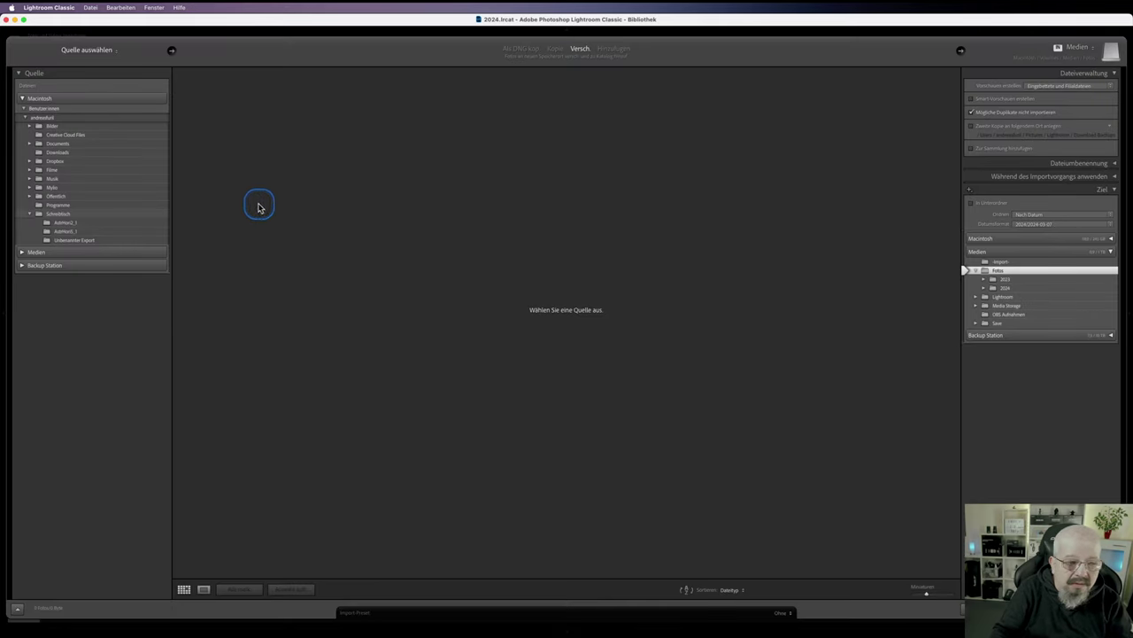
click(97, 215)
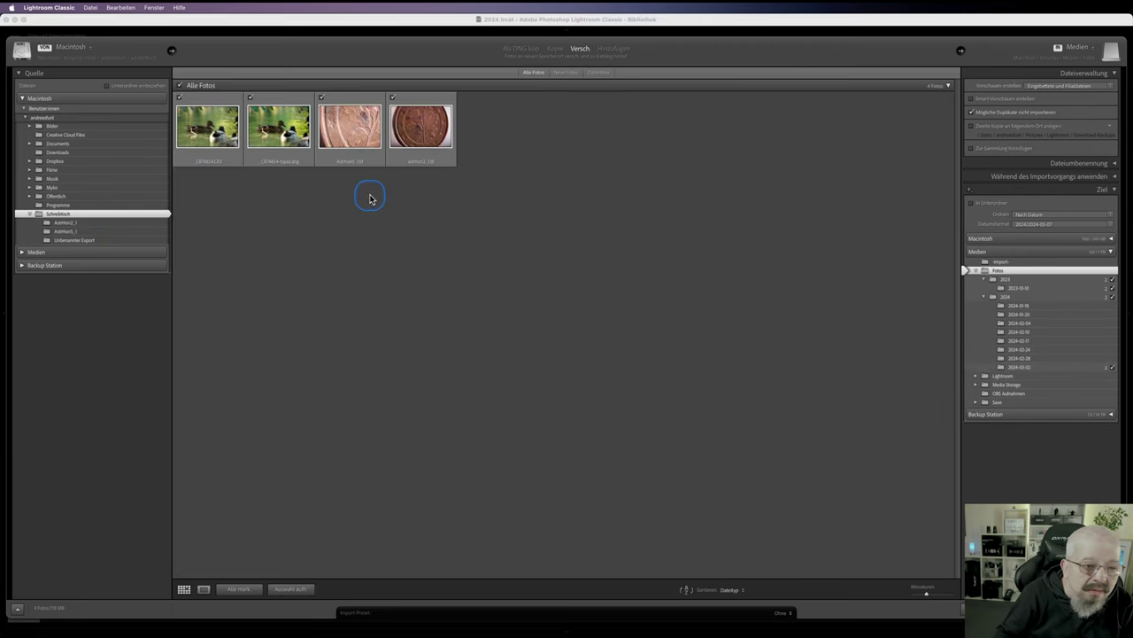
click(268, 124)
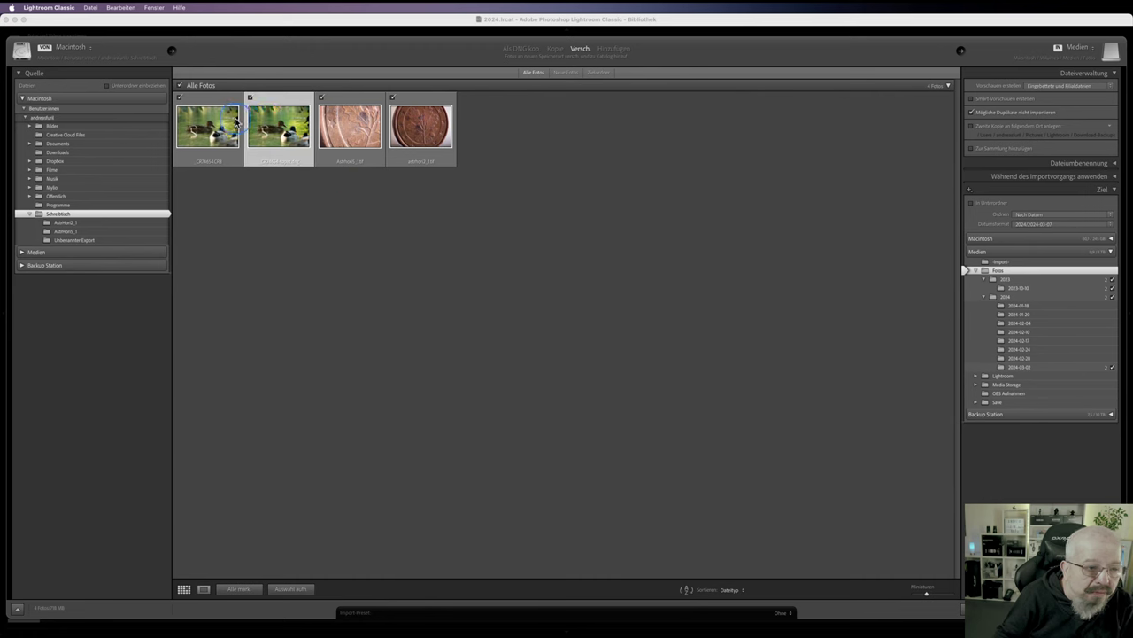
click(180, 98)
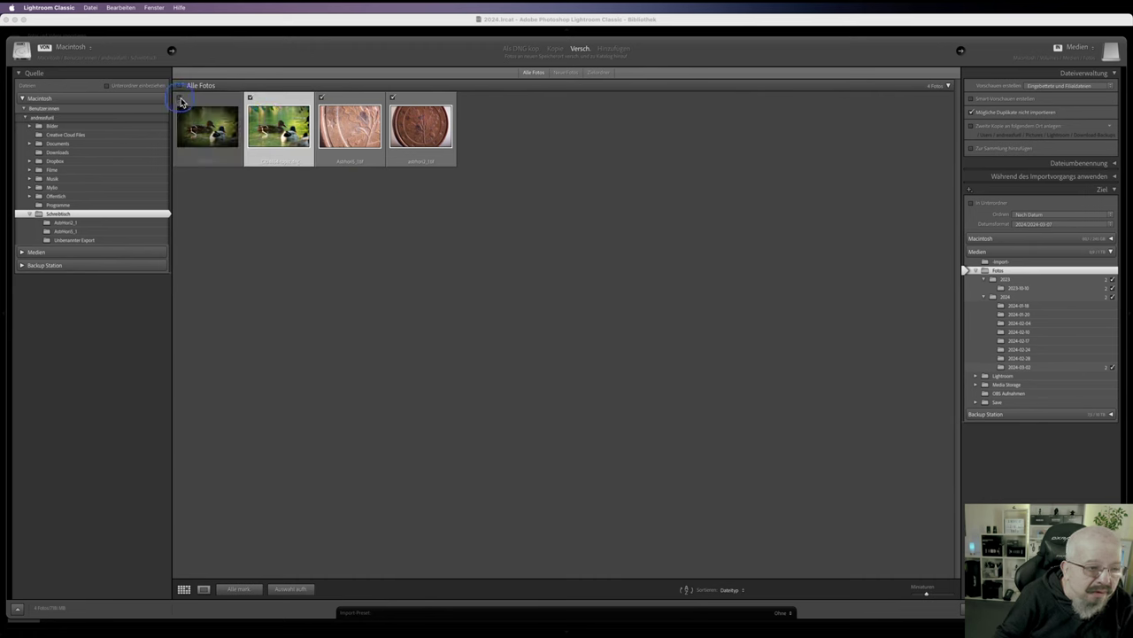
click(322, 98)
click(392, 97)
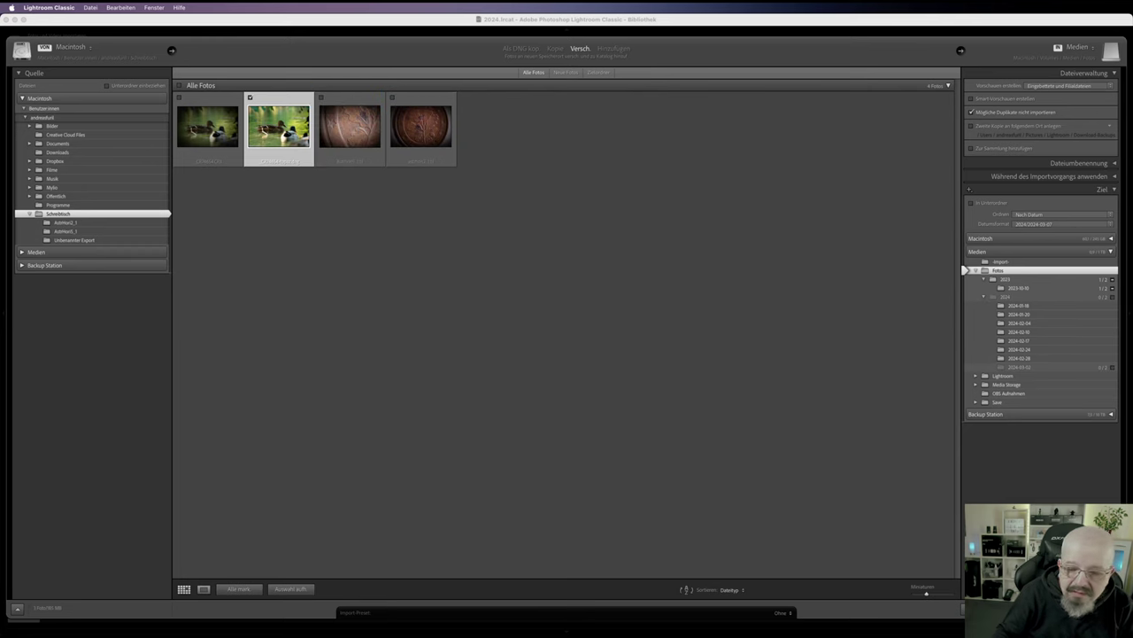
key(Return)
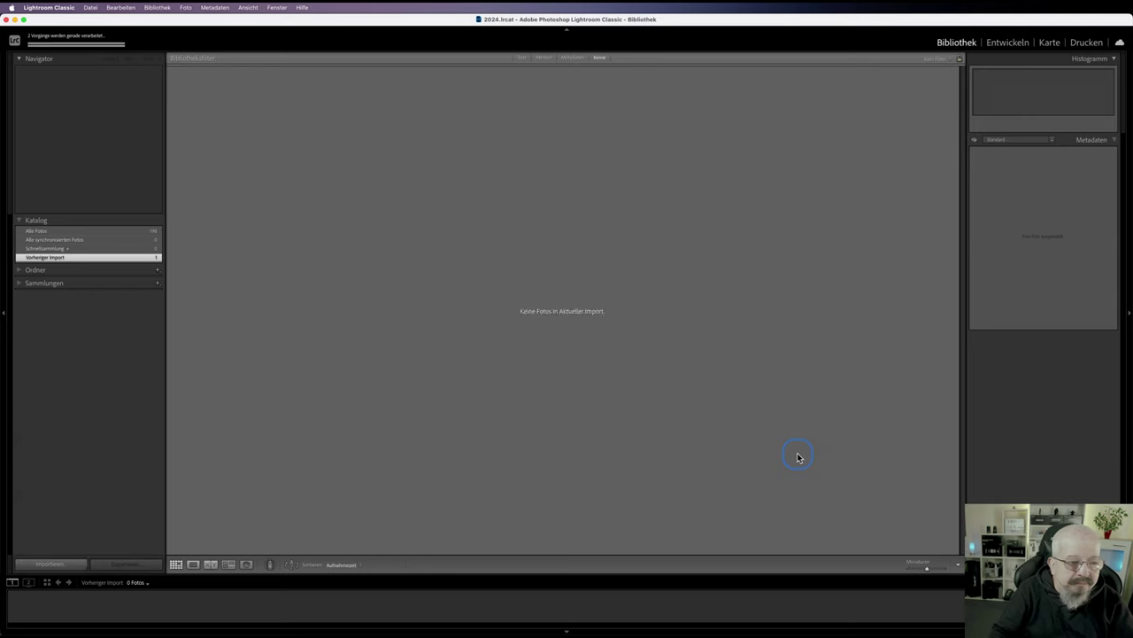
Create a collection named denoise from the three duck photos in the full catalog, including the selected photos.
click(126, 231)
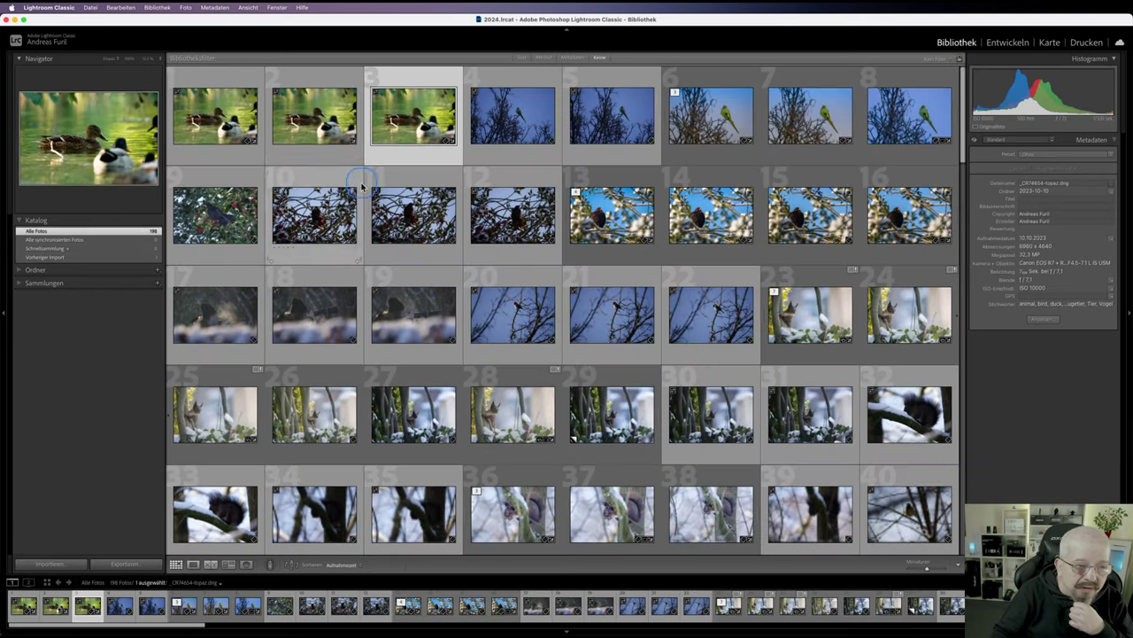
shift+click(233, 130)
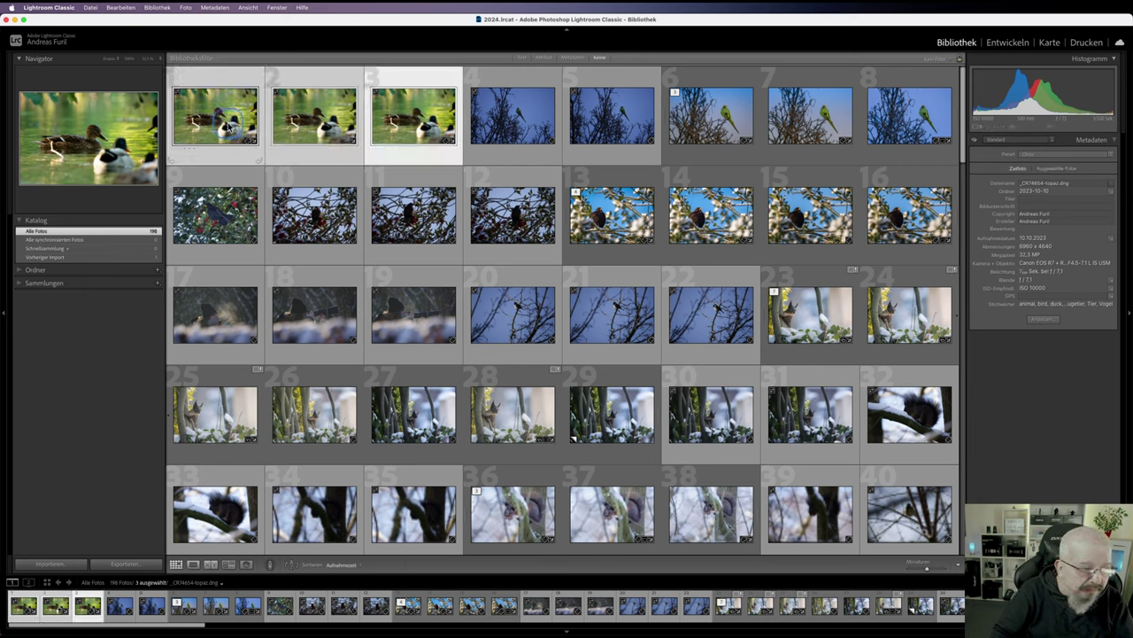
drag(229, 127, 43, 289)
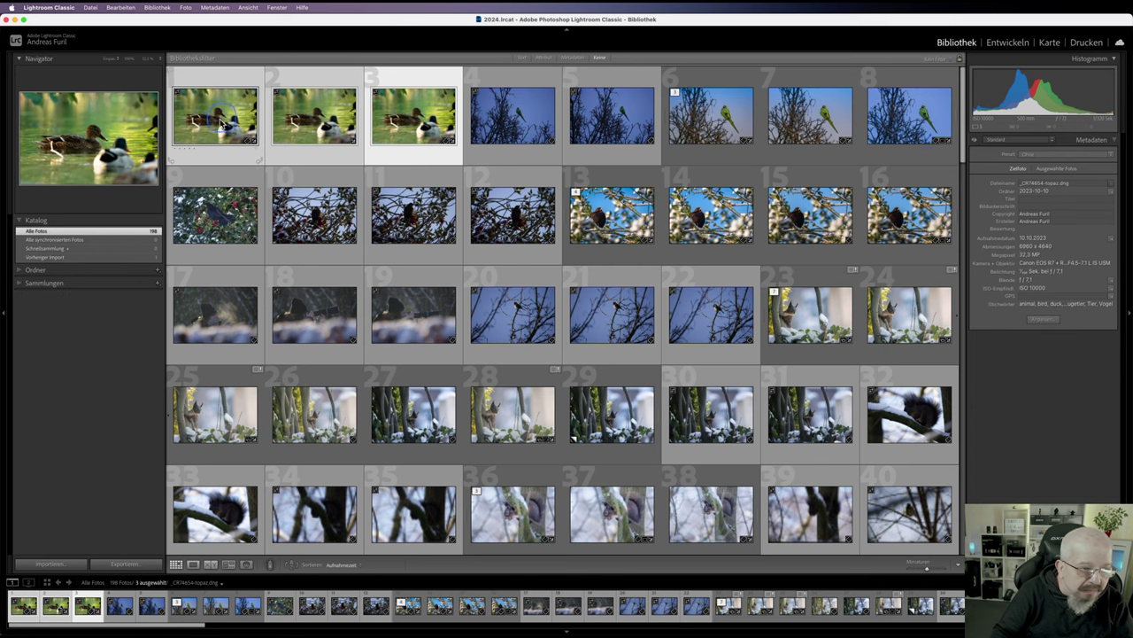
click(158, 282)
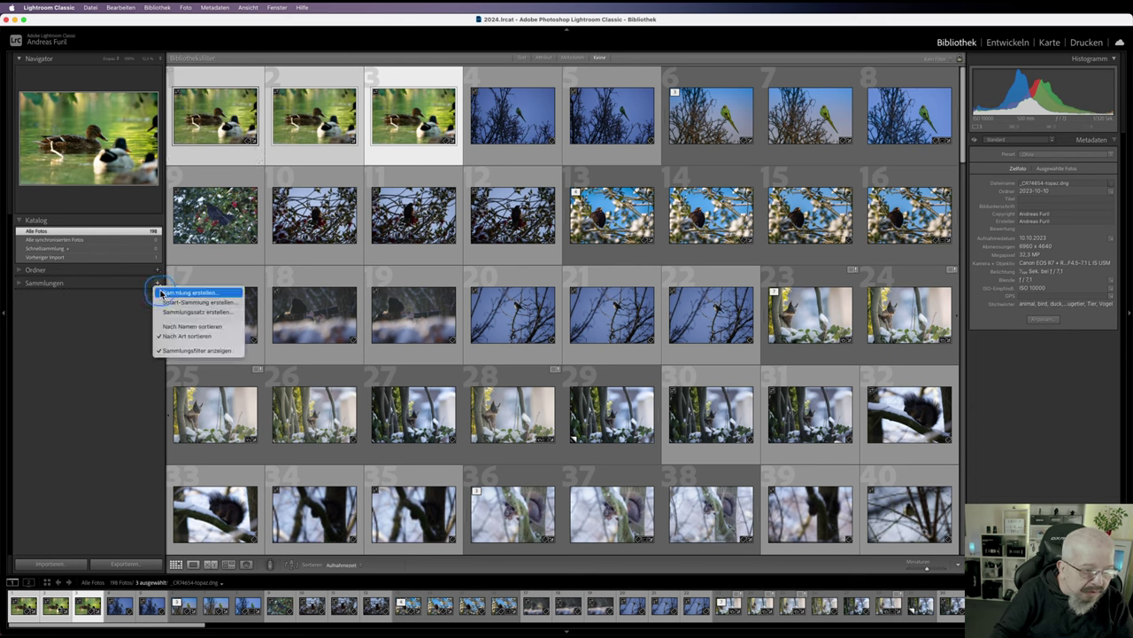
click(175, 293)
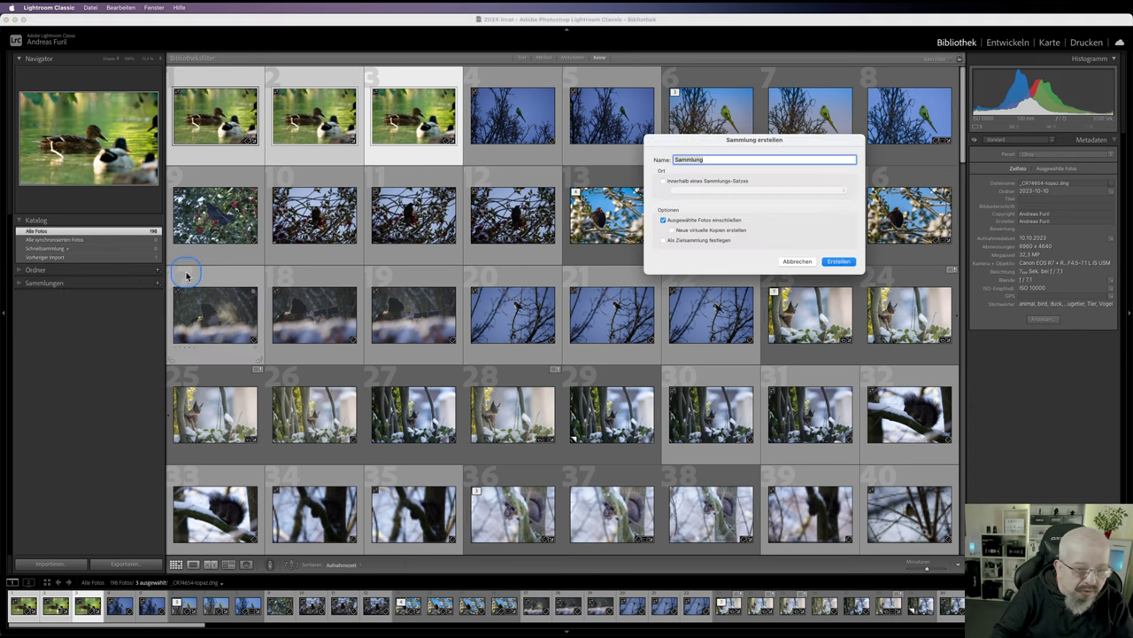
text(denoise)
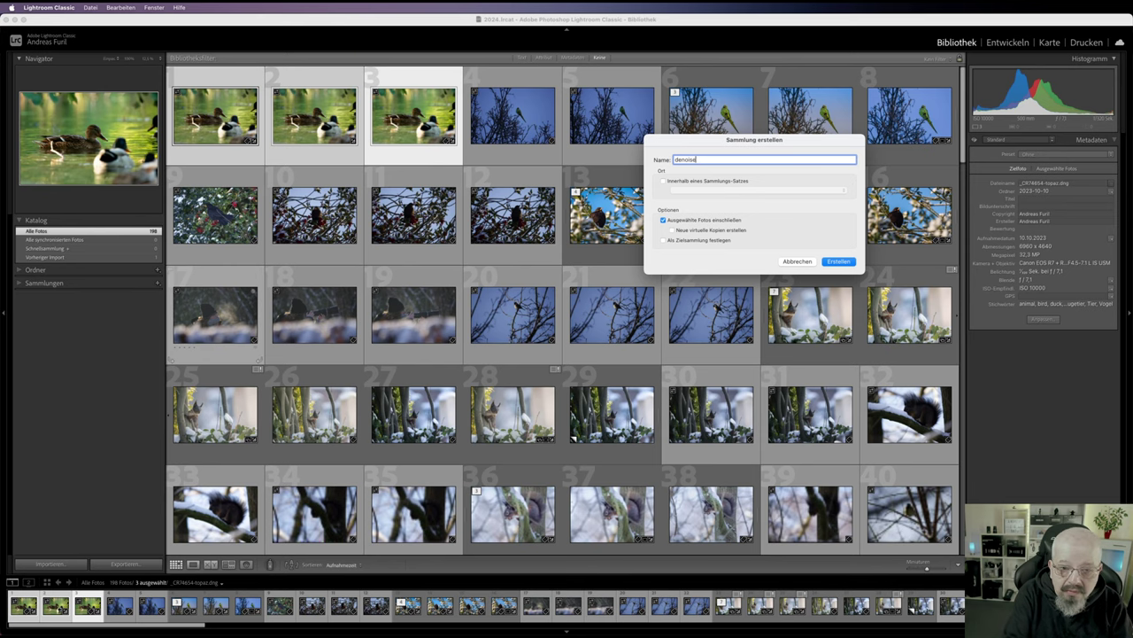
key(Return)
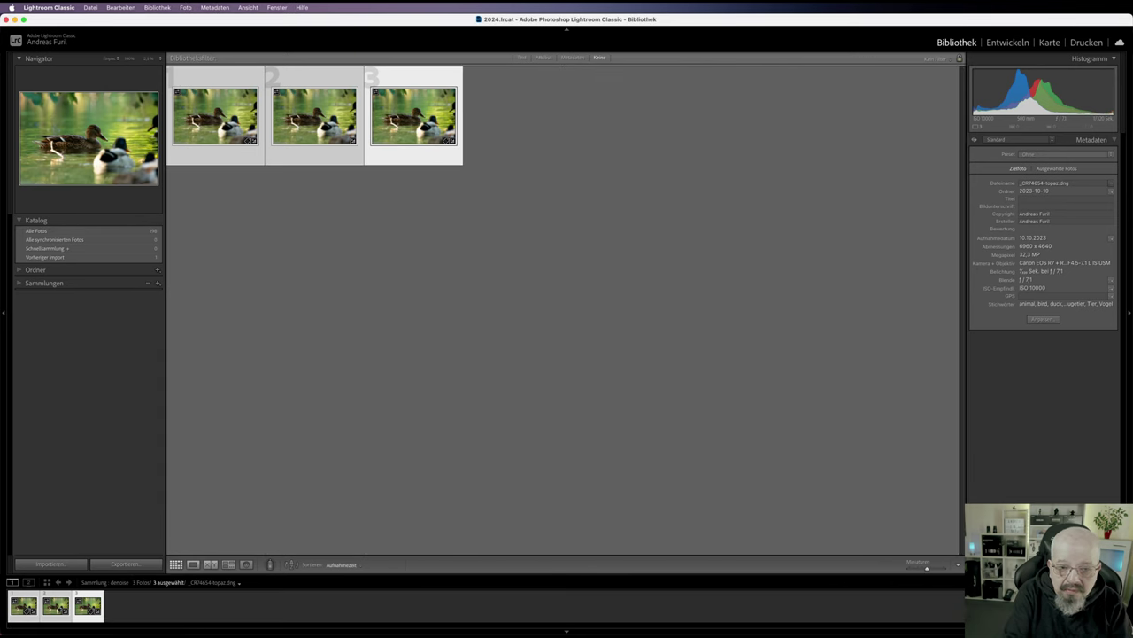
Set up a side-by-side comparison with 20231010-_CR74654-CR3.dng as the selected photo and _CR74654-CR3.dng as the candidate.
click(318, 134)
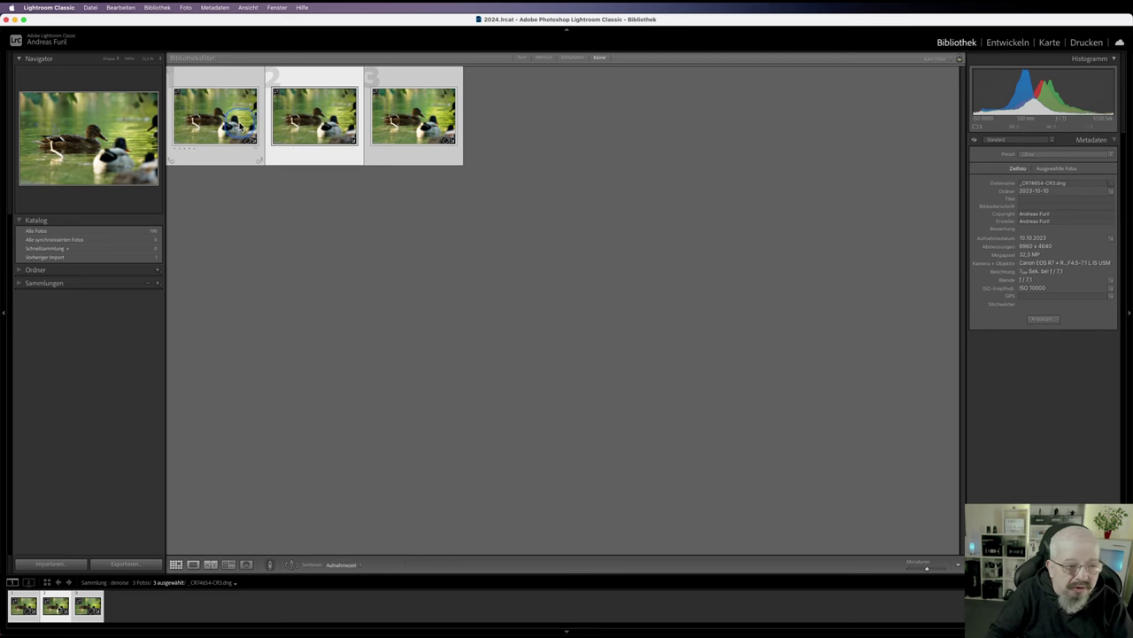
click(240, 127)
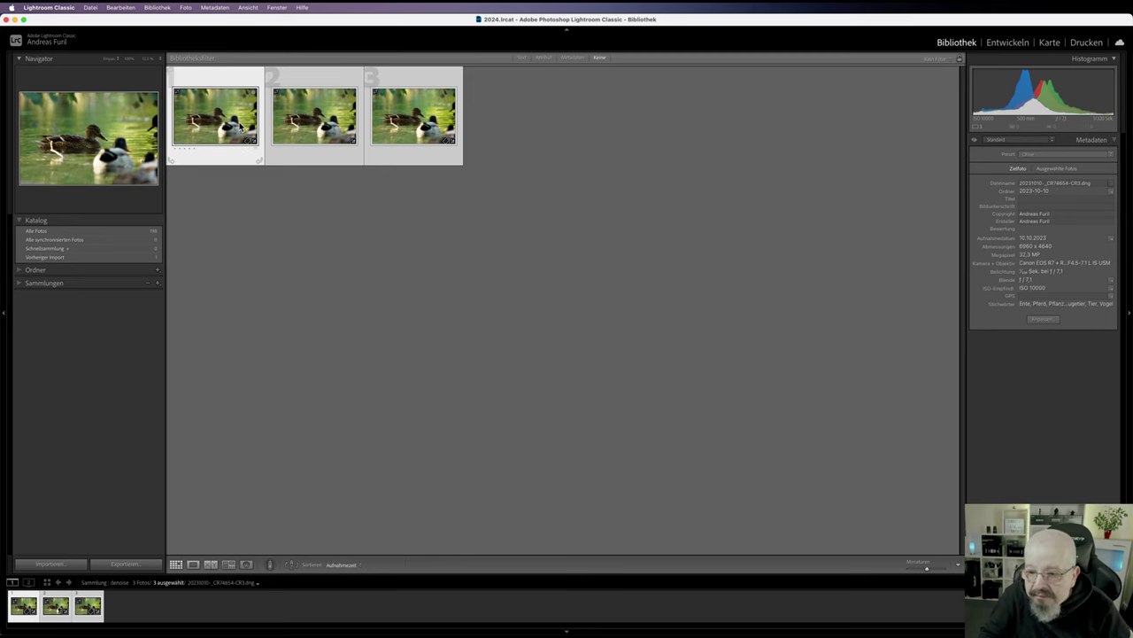
click(233, 124)
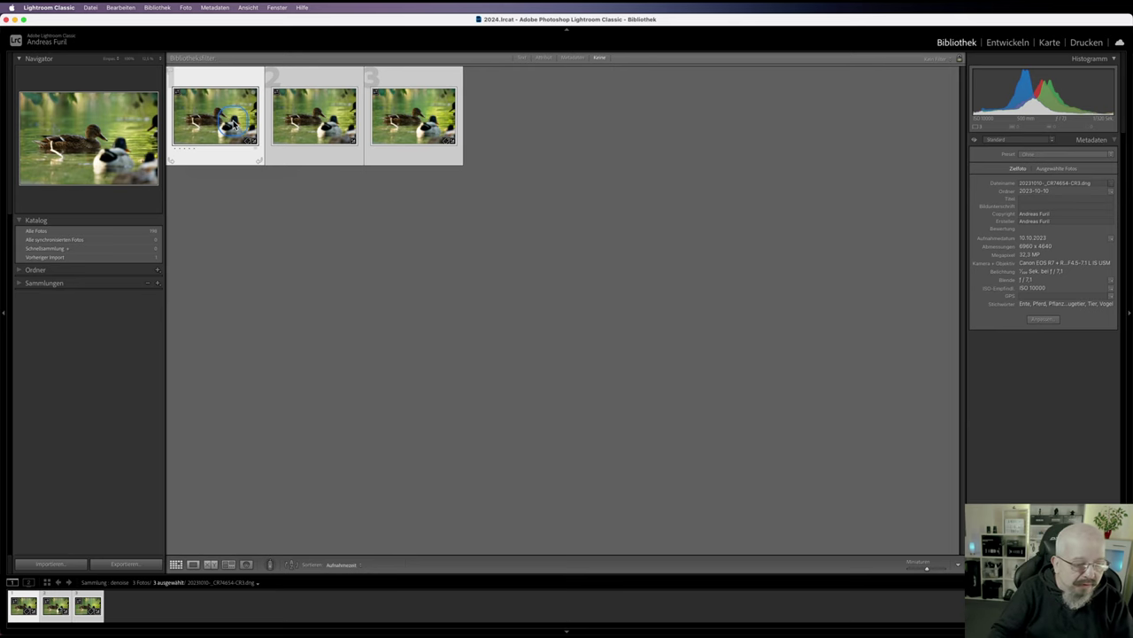
click(222, 502)
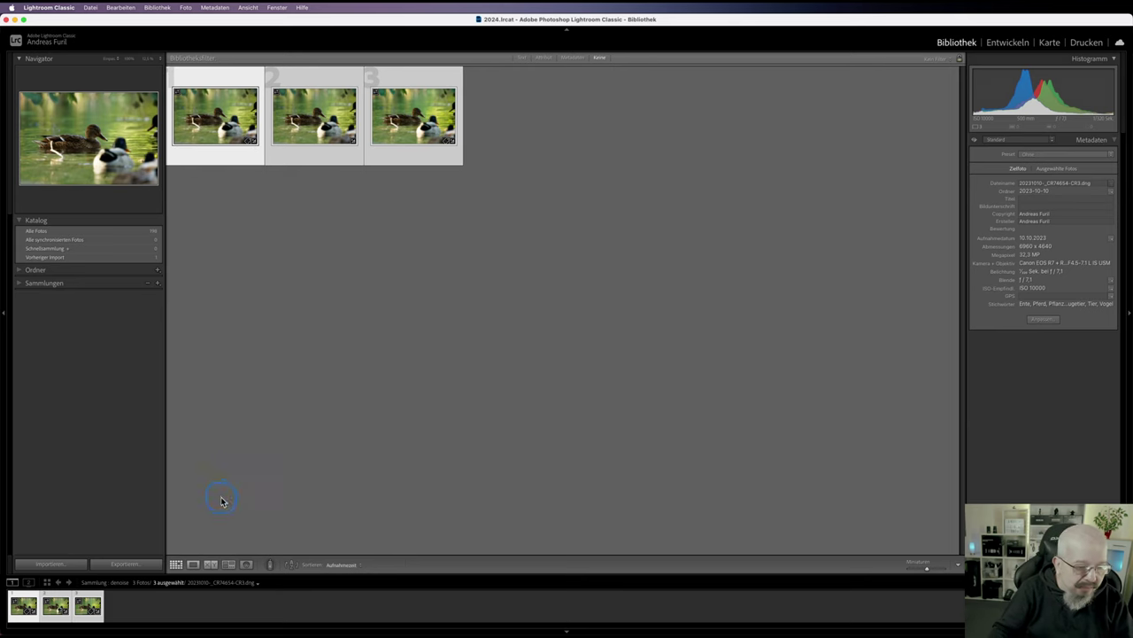
click(210, 565)
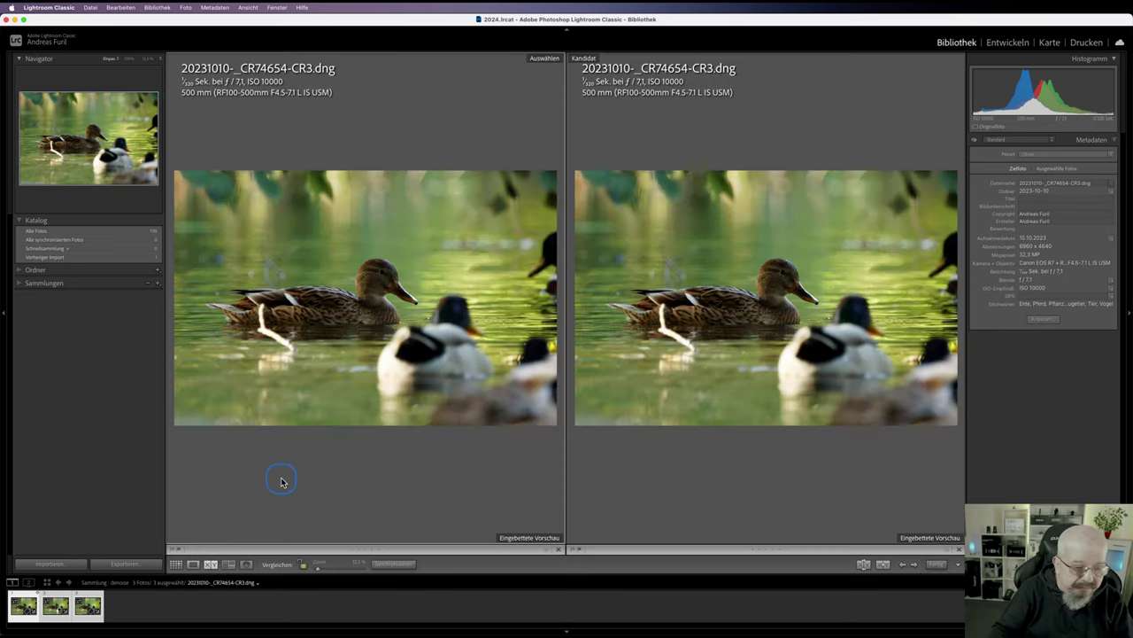
click(179, 604)
click(86, 605)
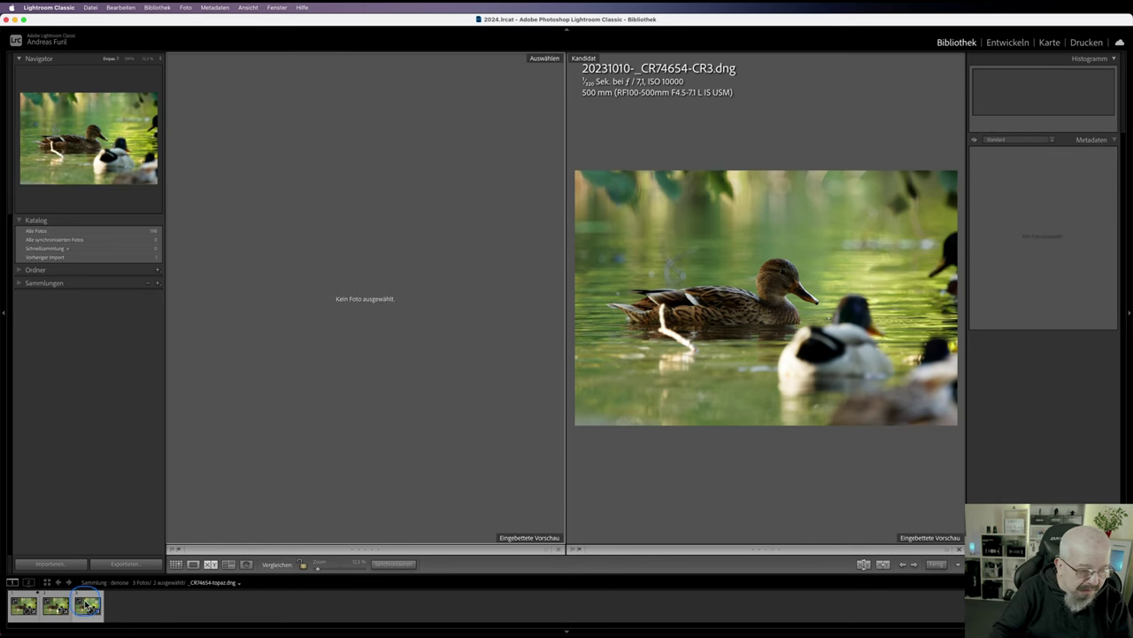
key(super+d)
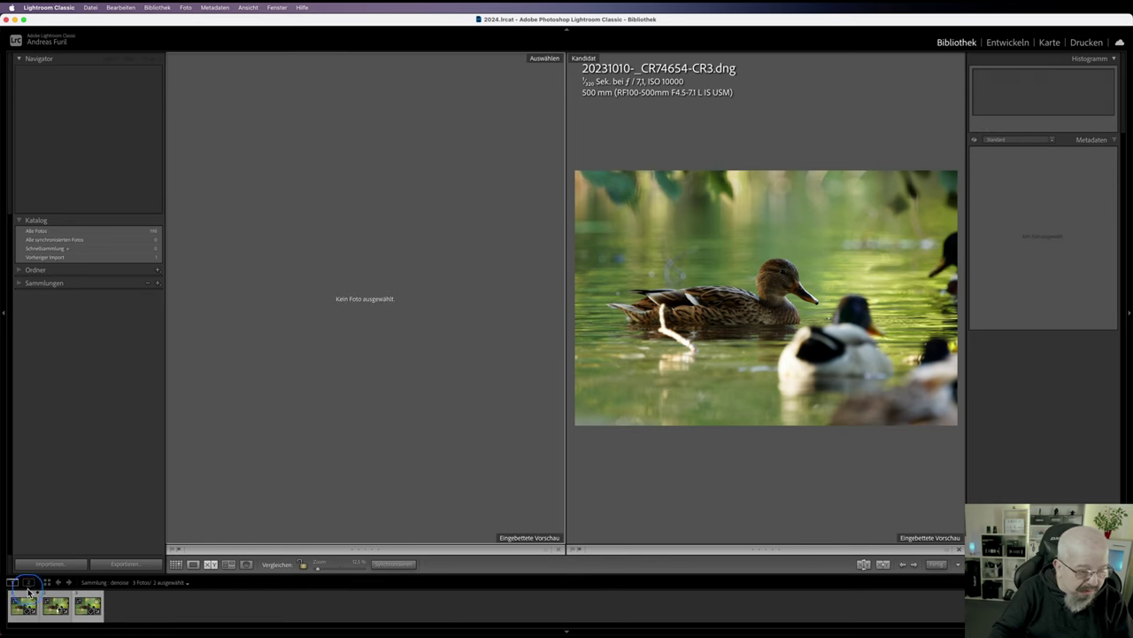
click(25, 606)
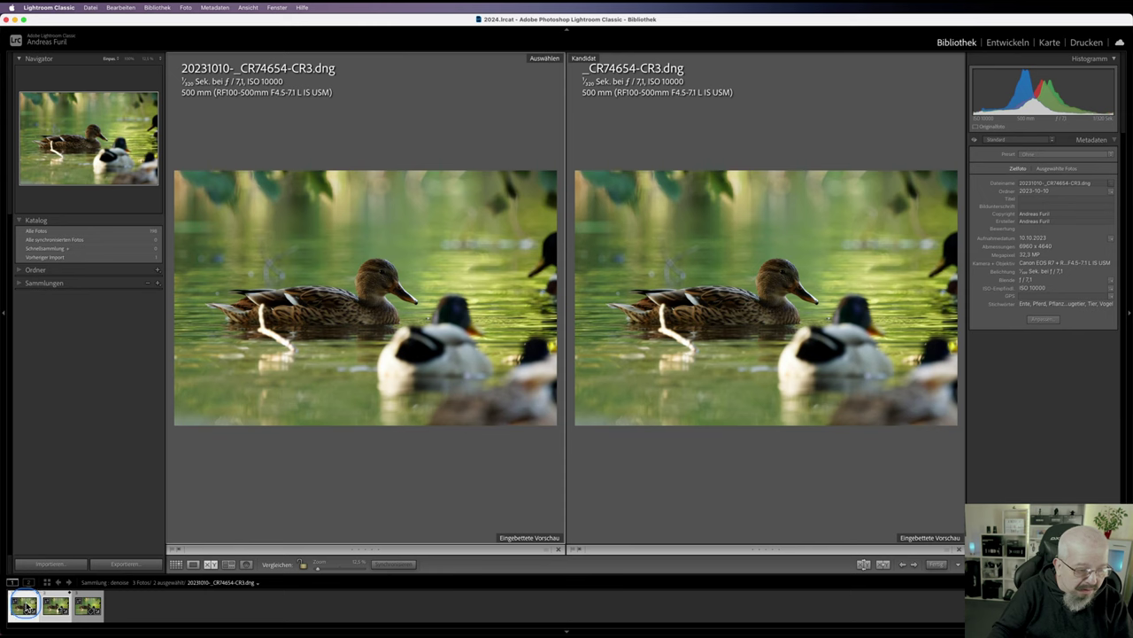
click(308, 437)
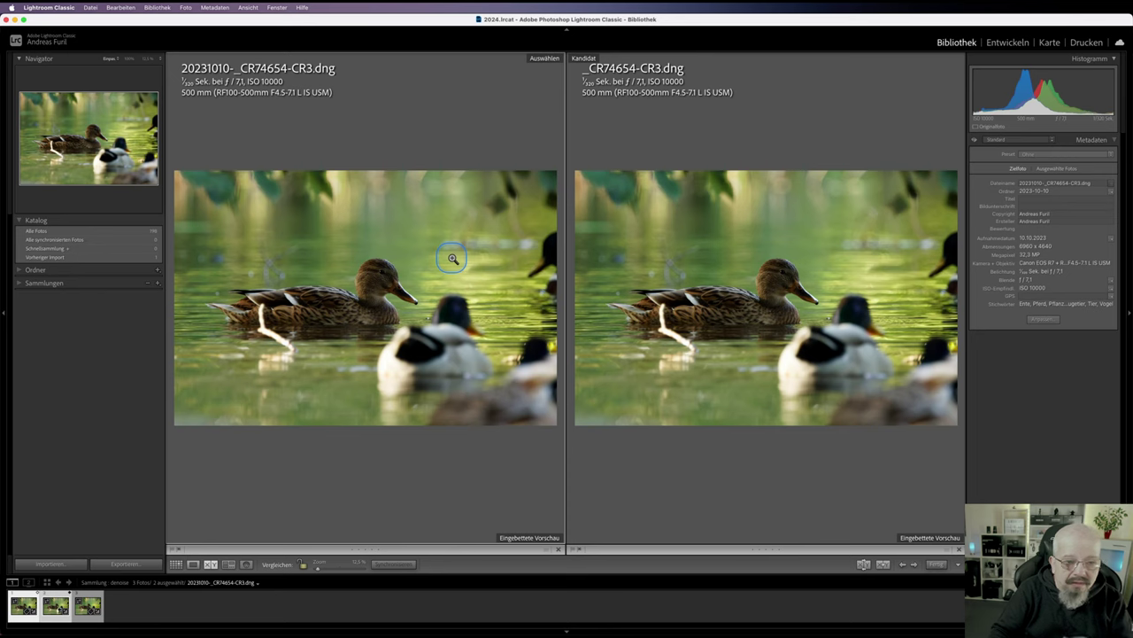
Examine the duck's head, beak and plumage at 100% in both compared photos, aligning the two views on the head.
click(392, 273)
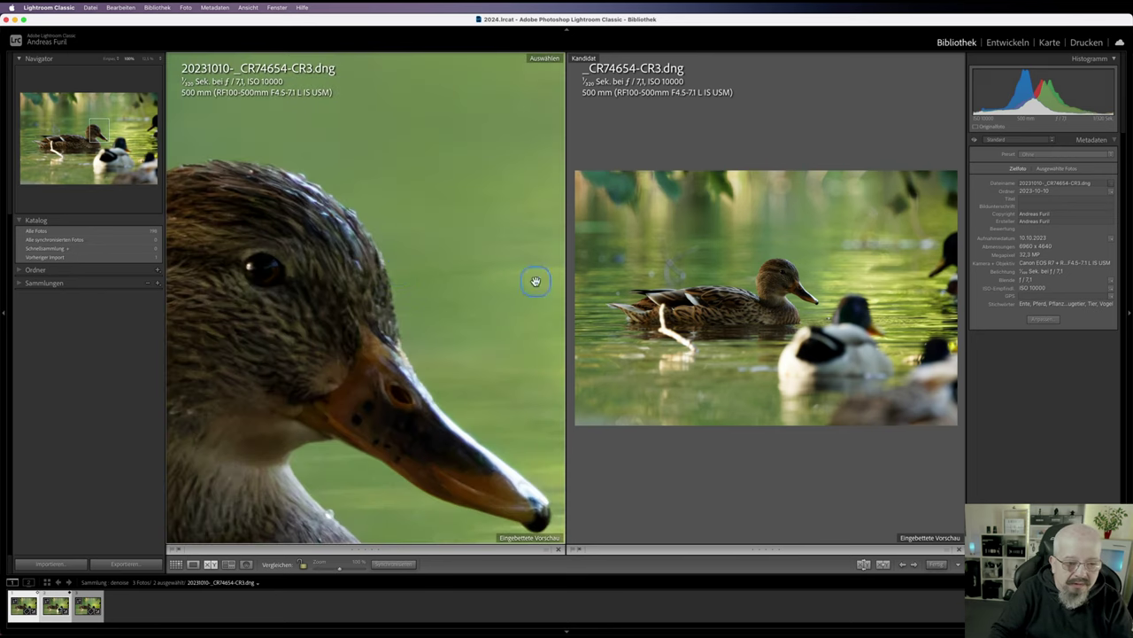
click(795, 268)
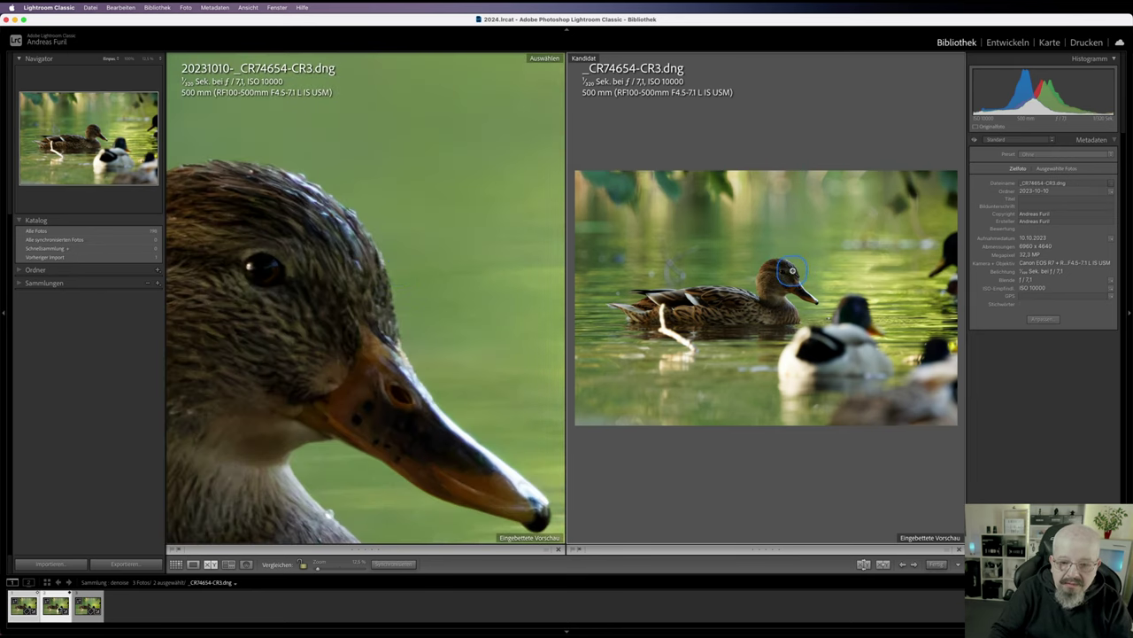
click(792, 270)
drag(788, 266, 761, 267)
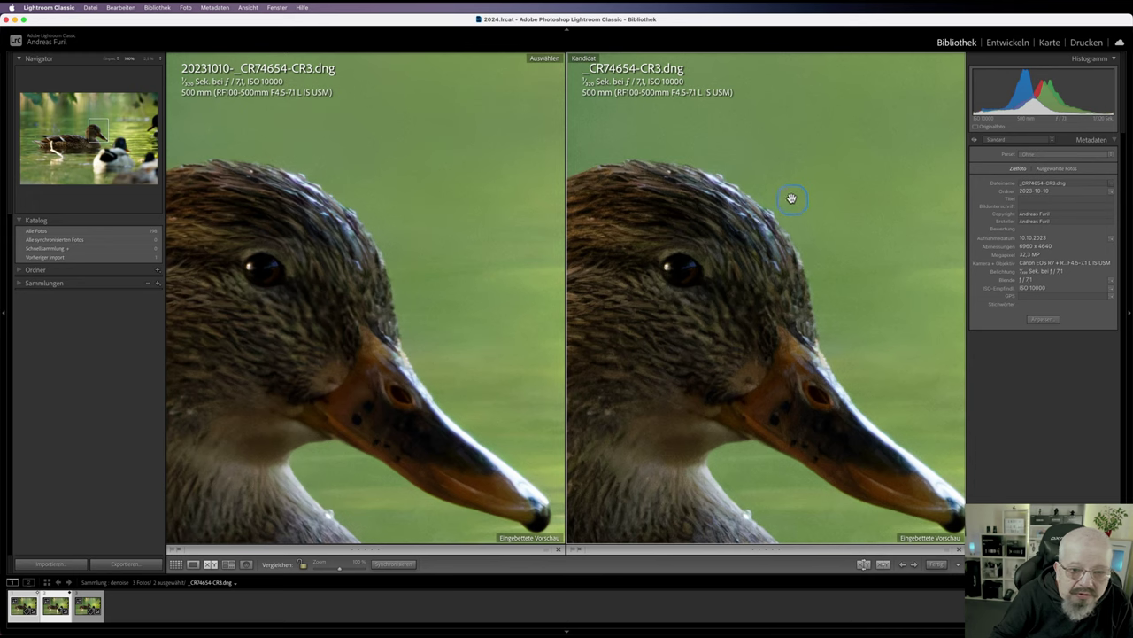
drag(791, 179, 731, 207)
drag(696, 309, 744, 215)
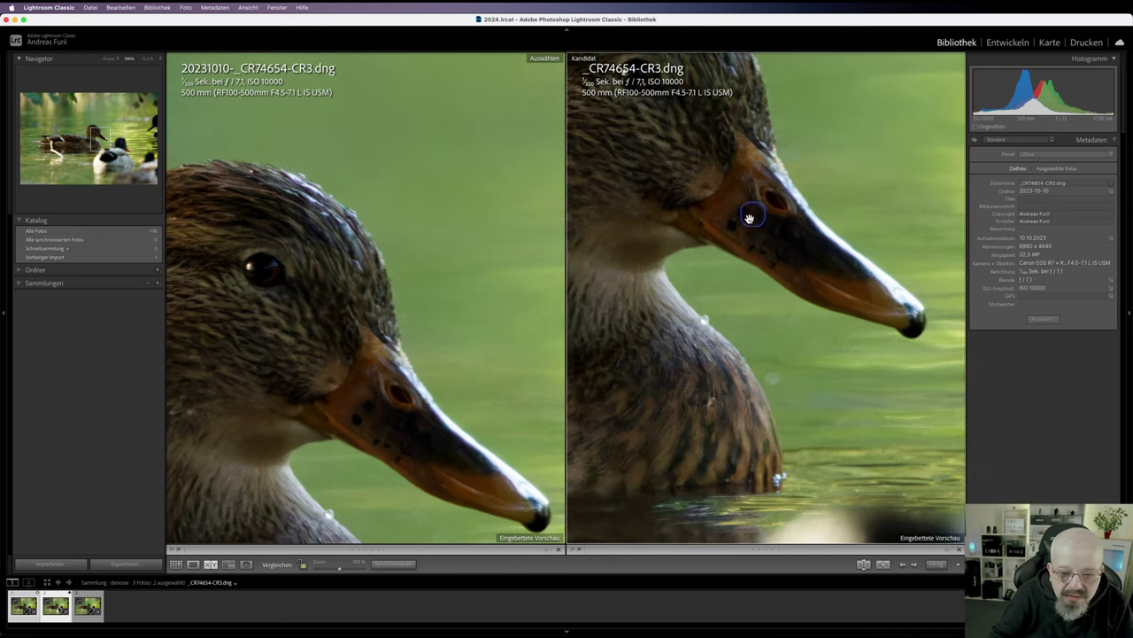
drag(224, 487, 346, 309)
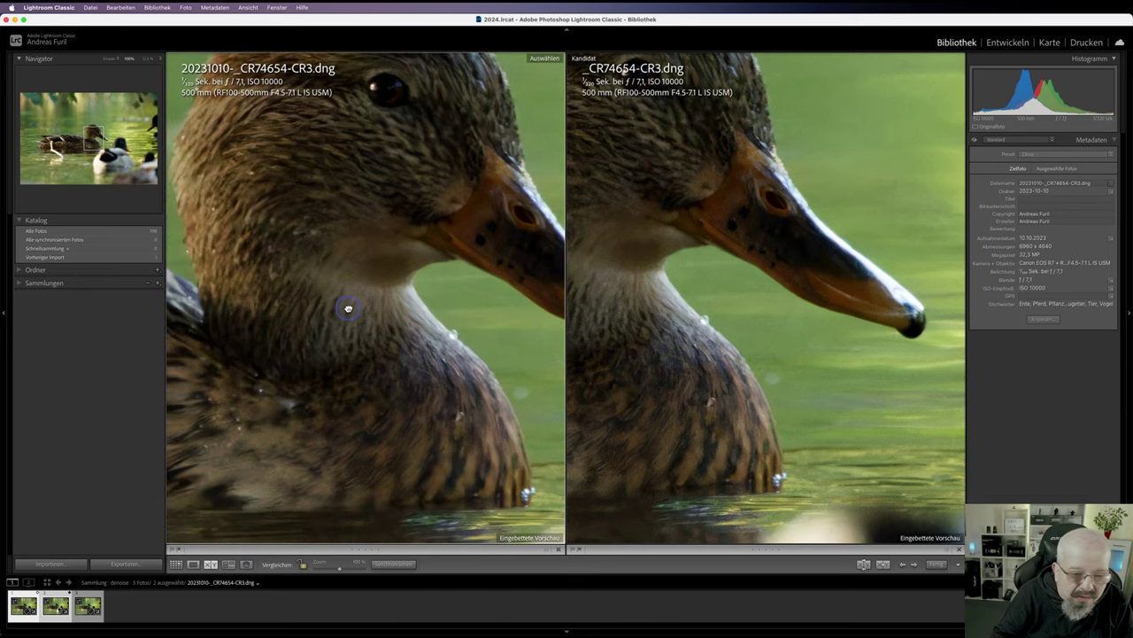
drag(324, 362, 470, 332)
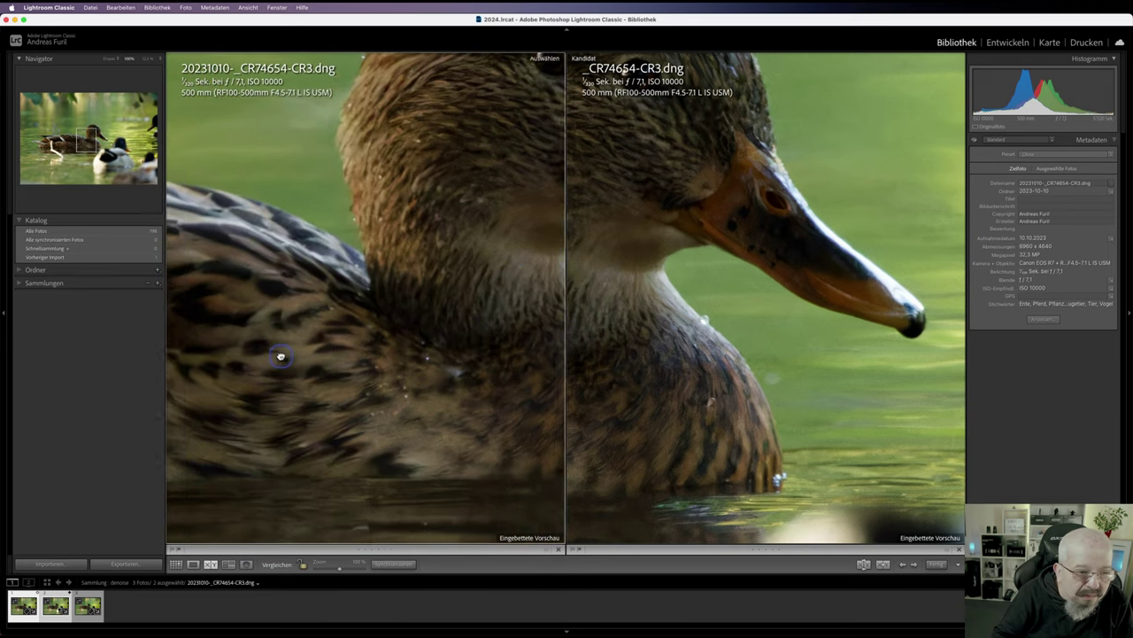
drag(281, 356, 395, 381)
drag(321, 336, 207, 397)
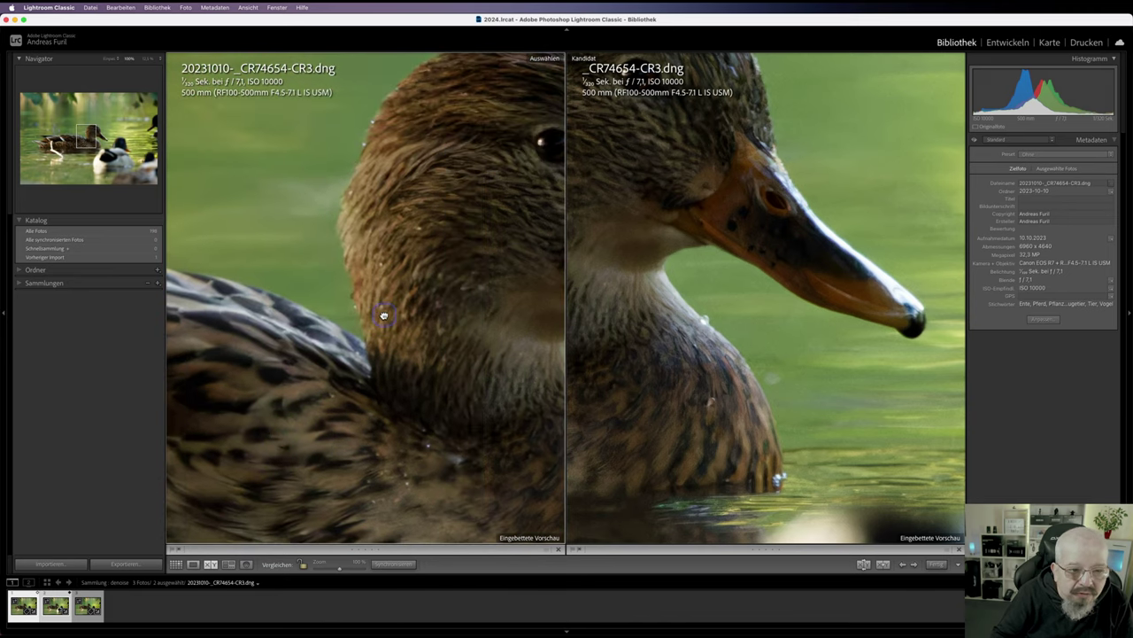
drag(384, 311, 272, 382)
drag(406, 343, 324, 336)
drag(700, 271, 756, 395)
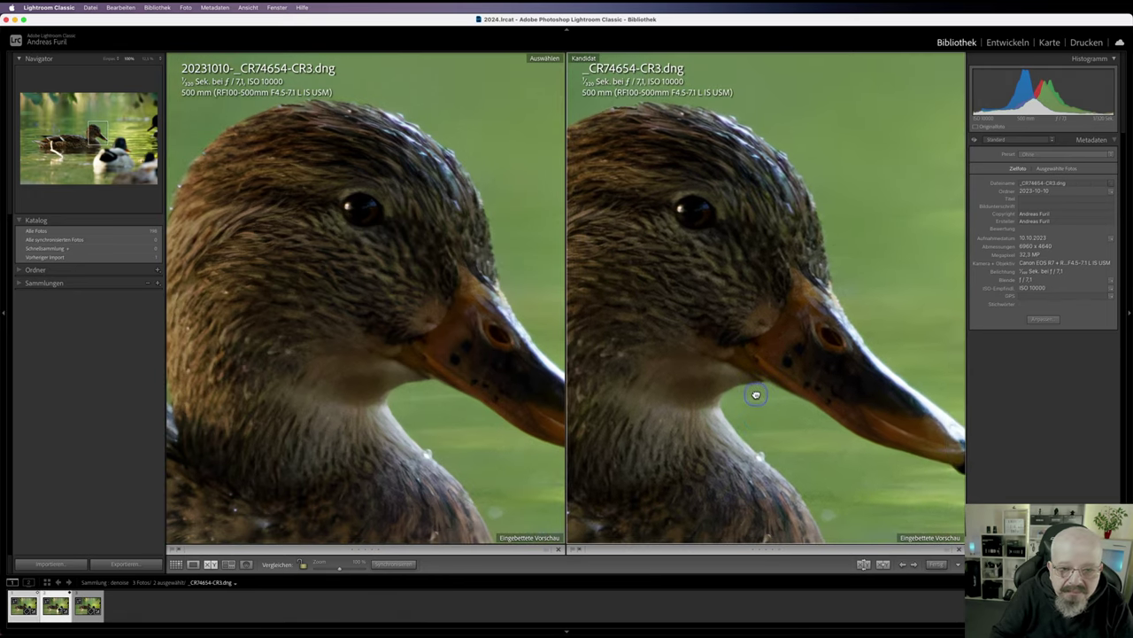
Try to place _CR74654-topaz.dng in the comparison as the selected photo.
click(90, 607)
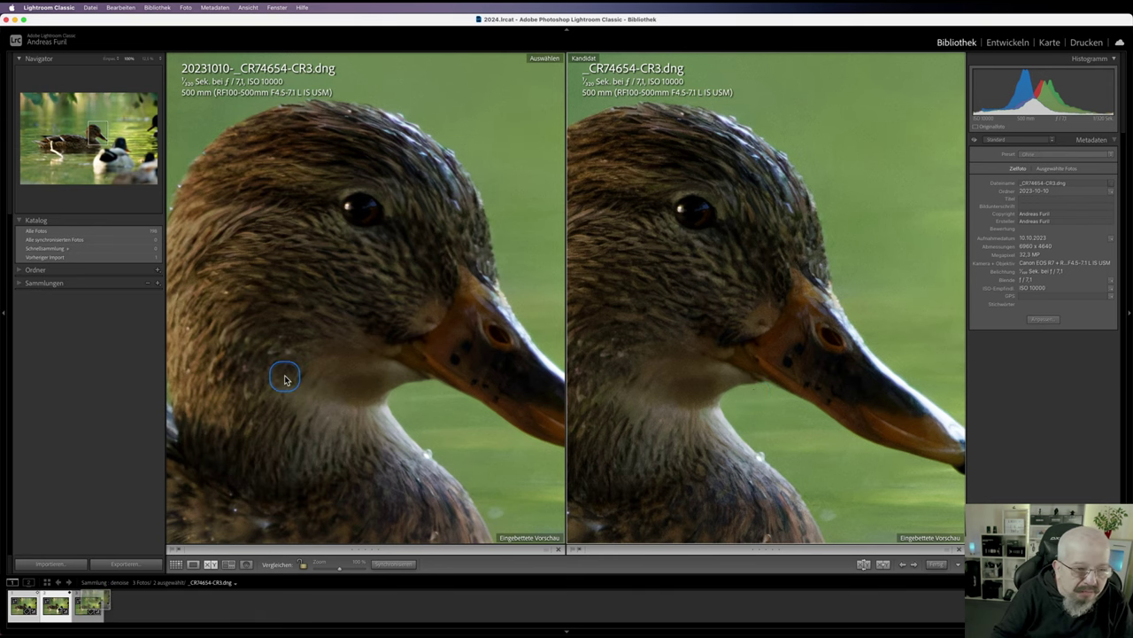
click(153, 601)
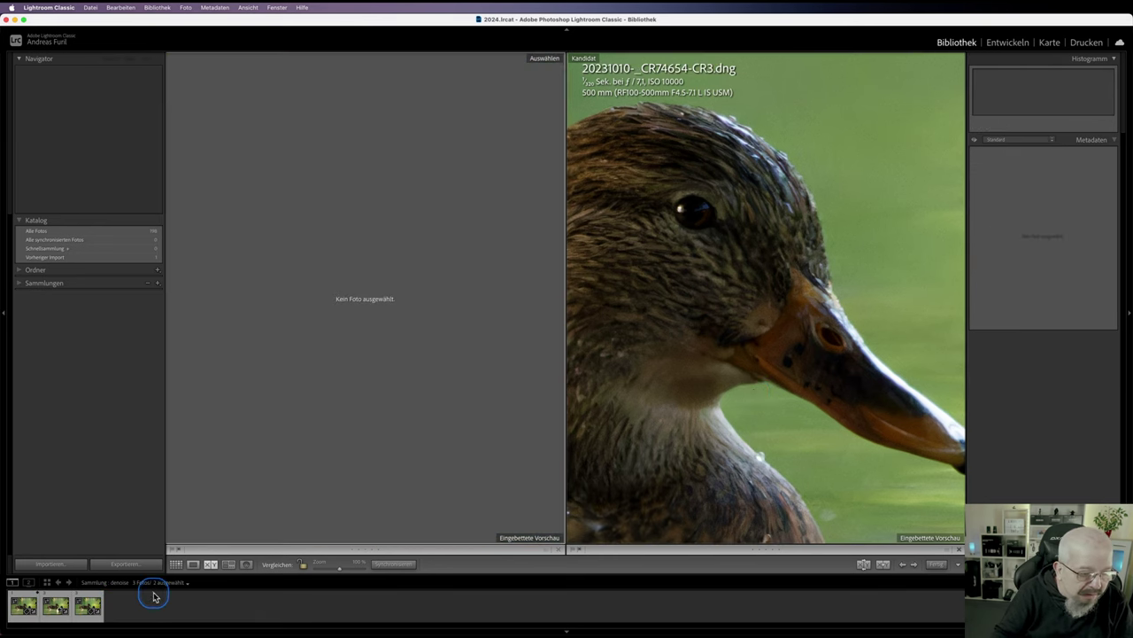
drag(92, 610, 311, 344)
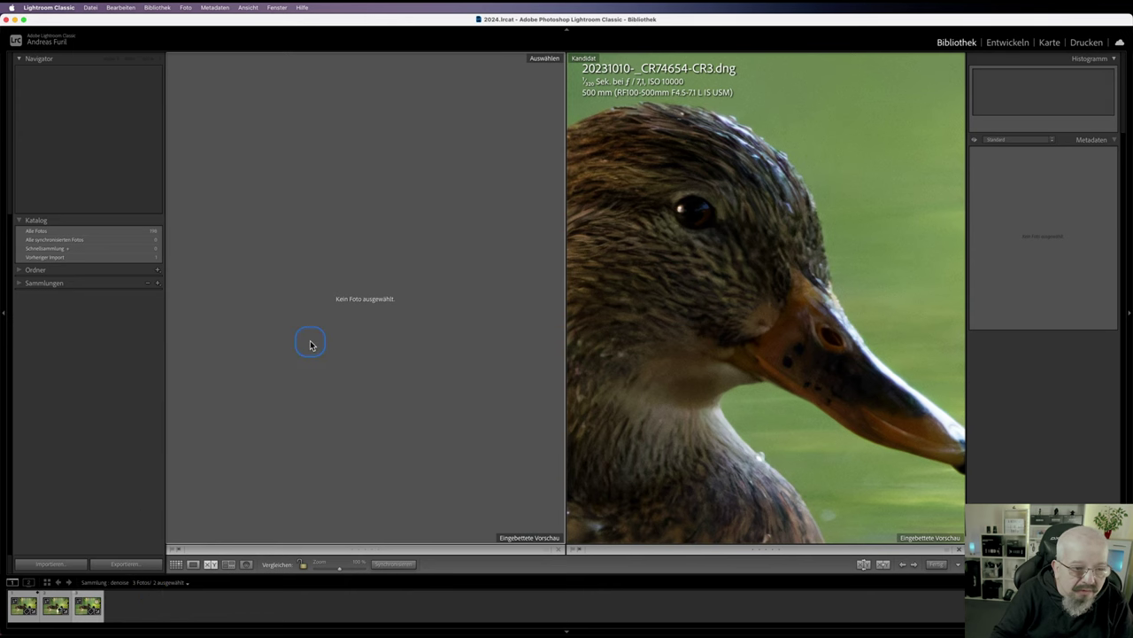
drag(92, 608, 349, 329)
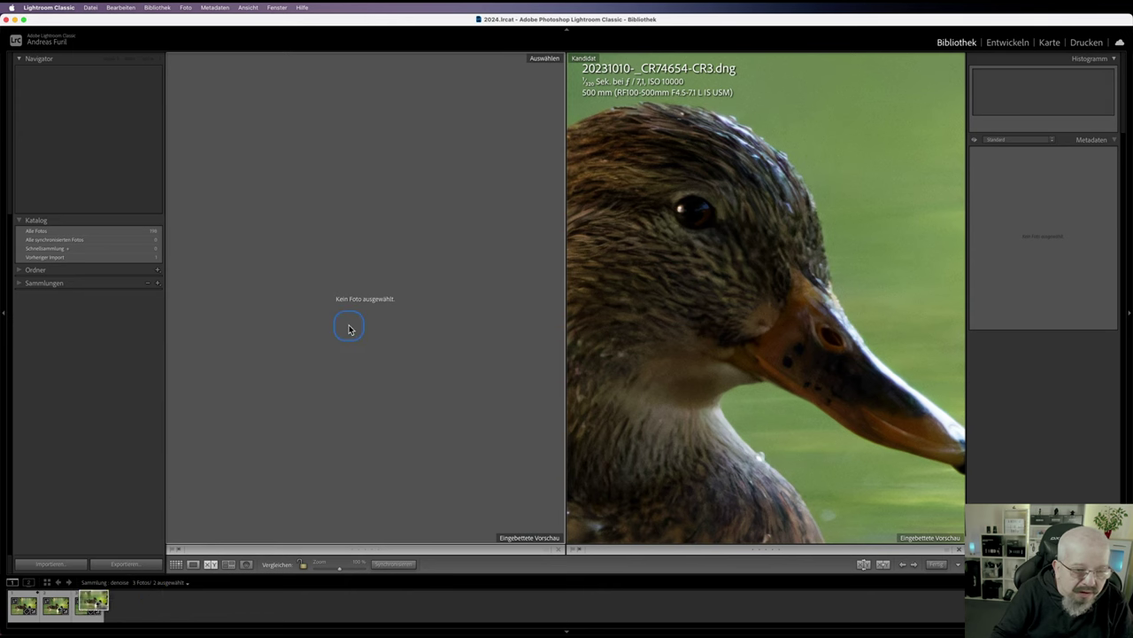